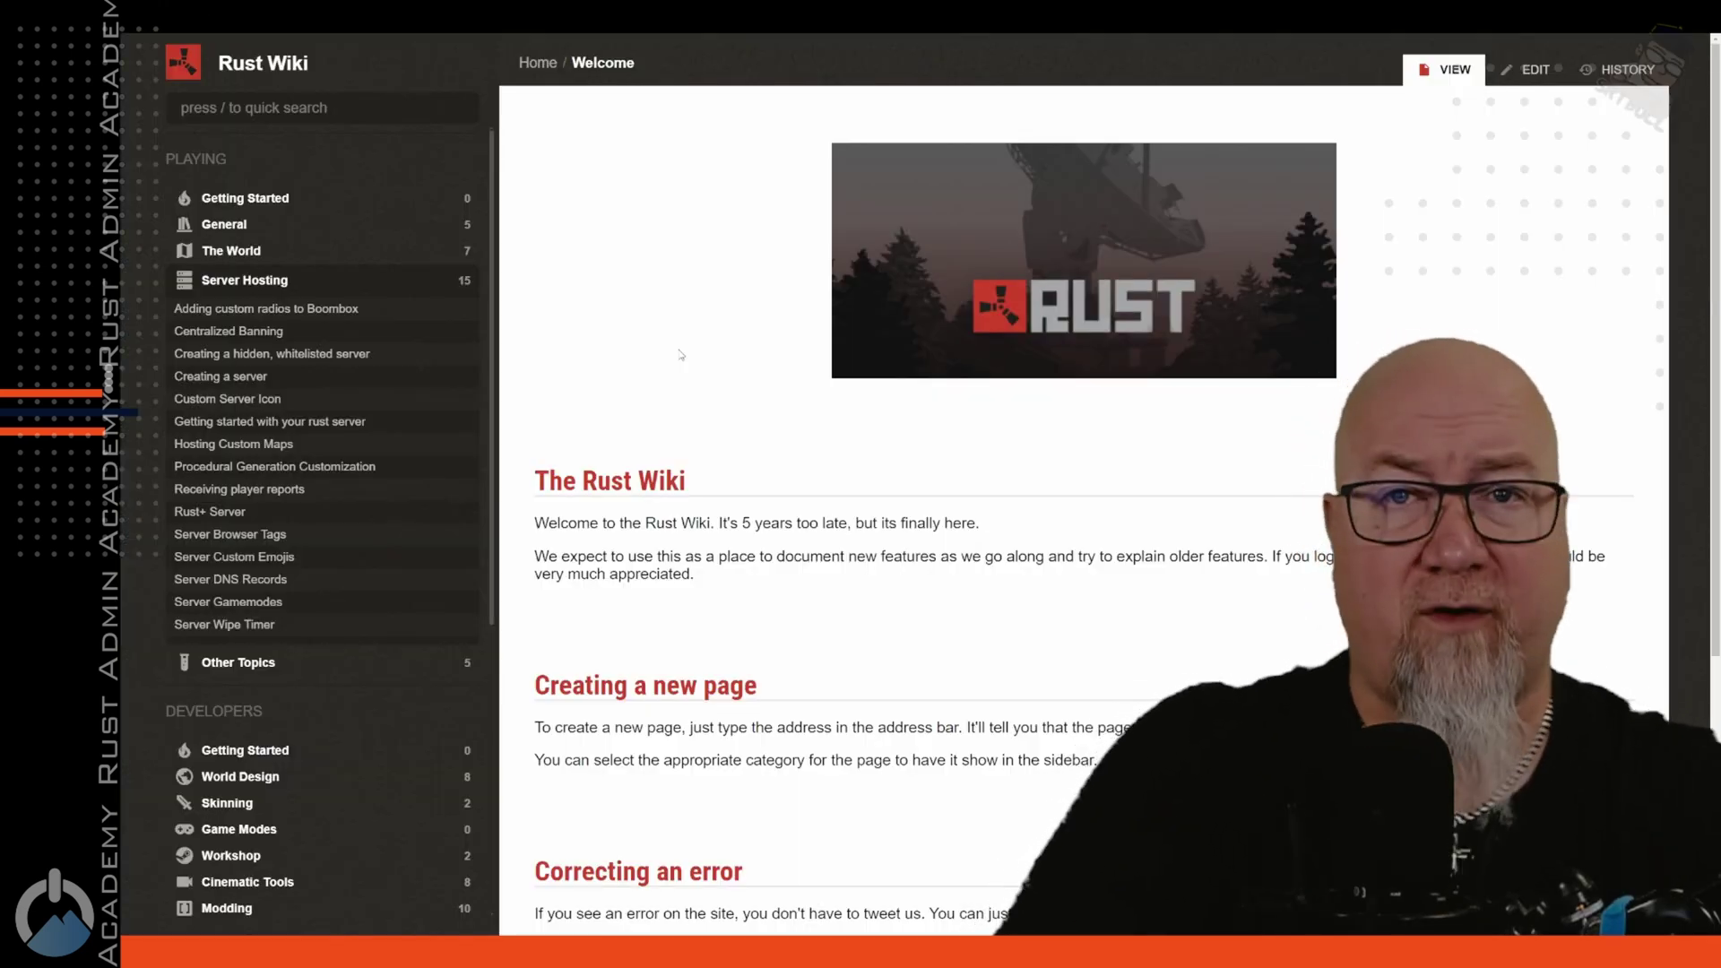
- Open the Server DNS Records wiki page and scroll through its CloudFlare and GoDaddy examples
left_click(394, 579)
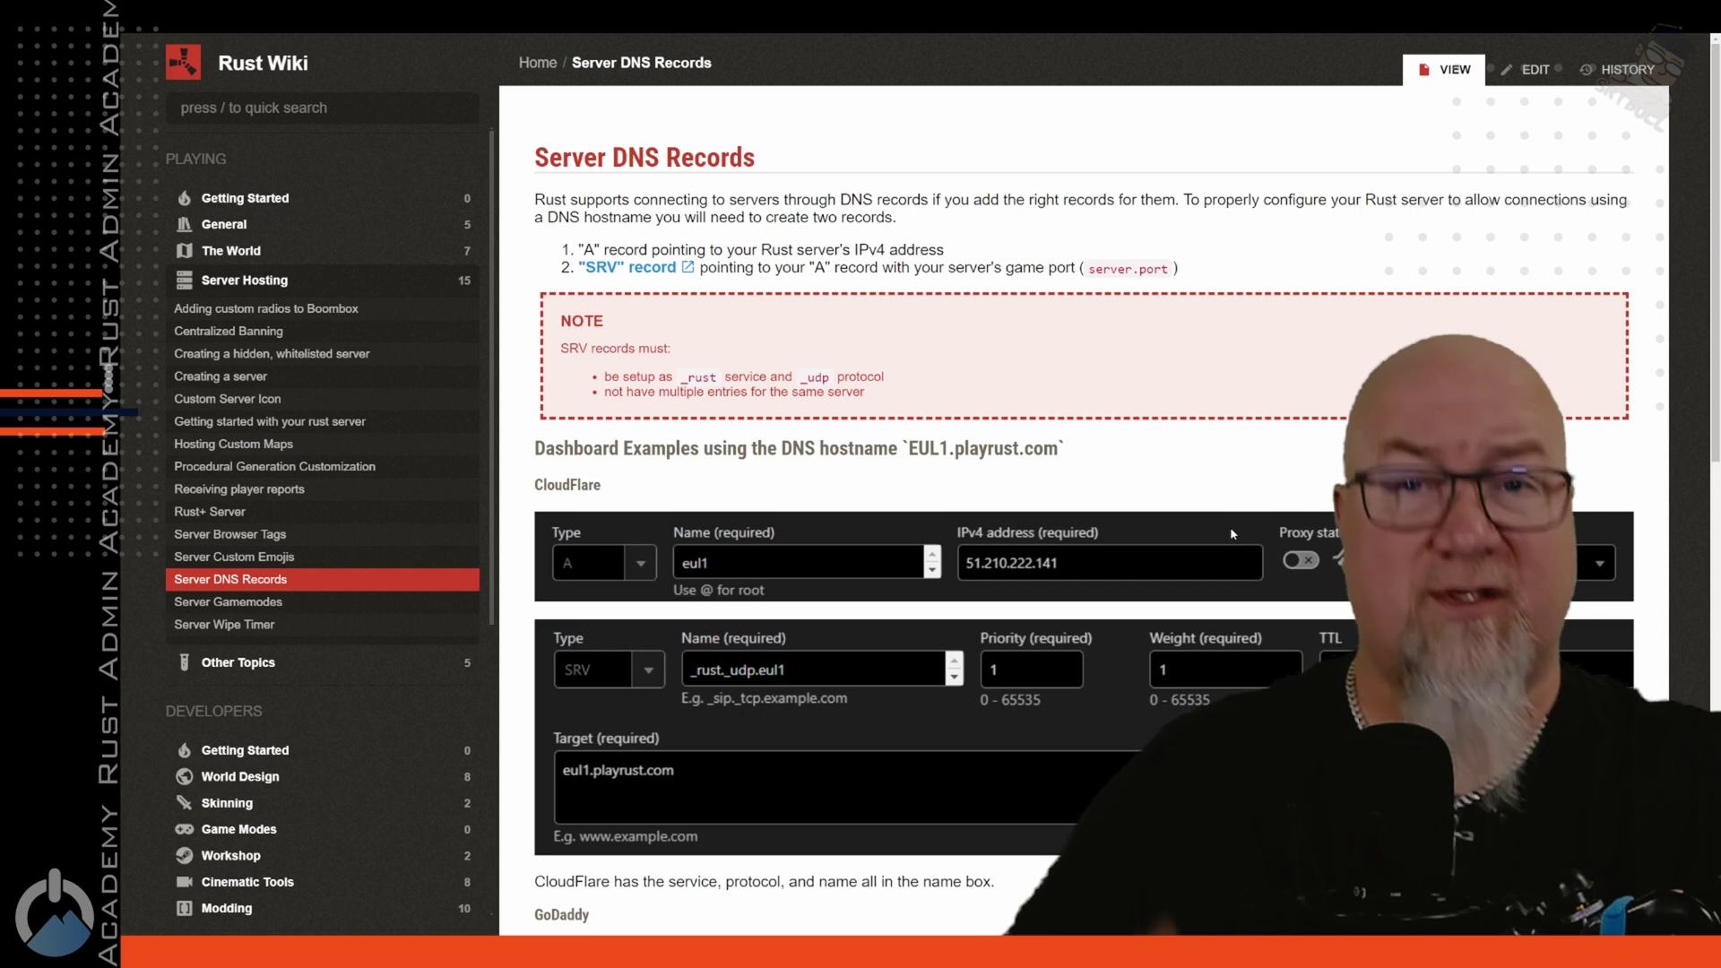
scroll(1231, 535, "down", 5)
scroll(1244, 549, "up", 2)
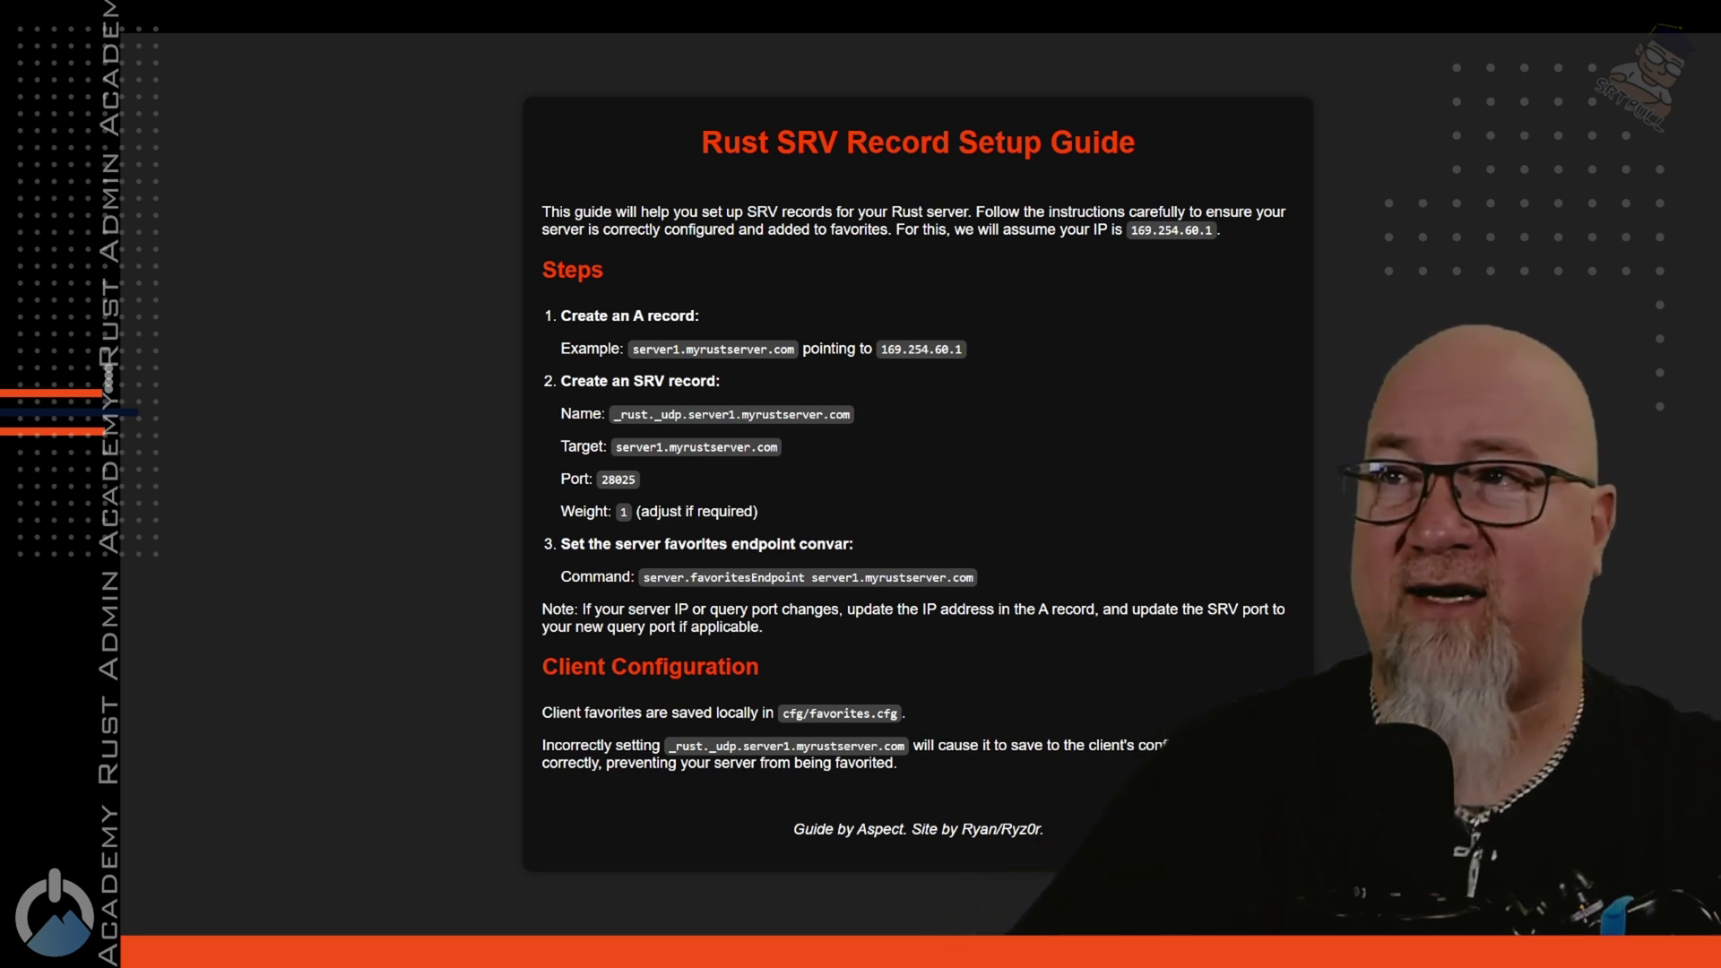
- Highlight the guide's note about updating records when the ports change
left_click_drag(555, 609, 726, 630)
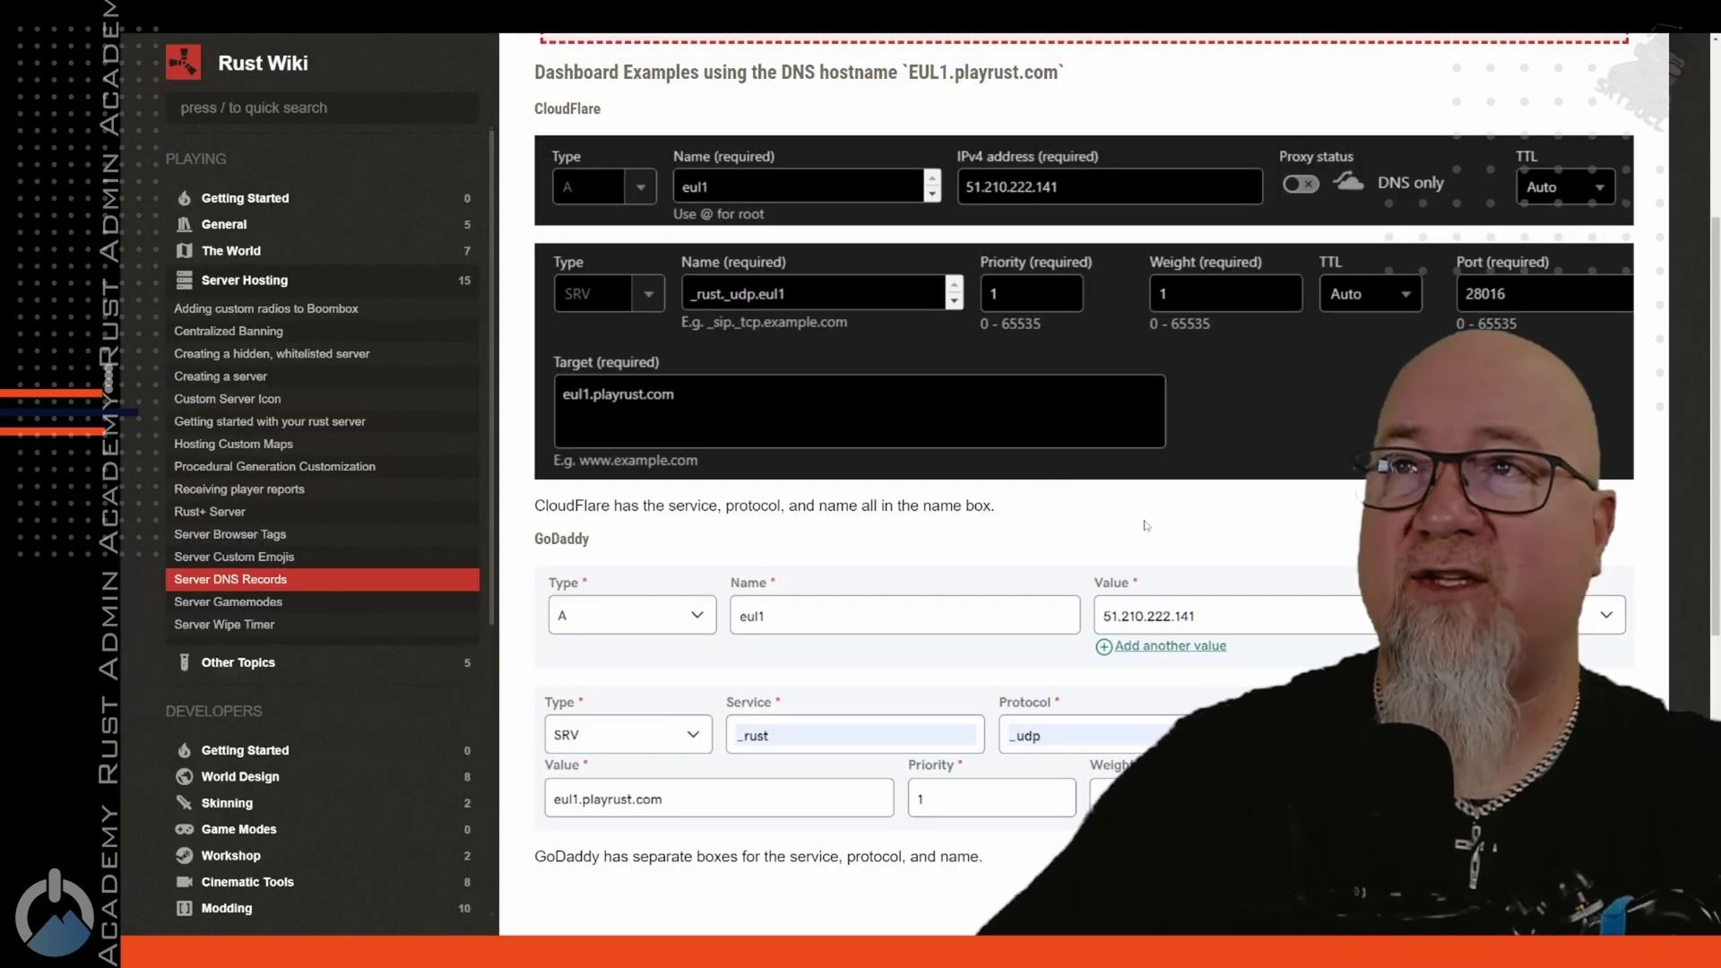
- Scroll to the top of the wiki and highlight that the SRV record uses the server's game port
scroll(1146, 525, "up", 4)
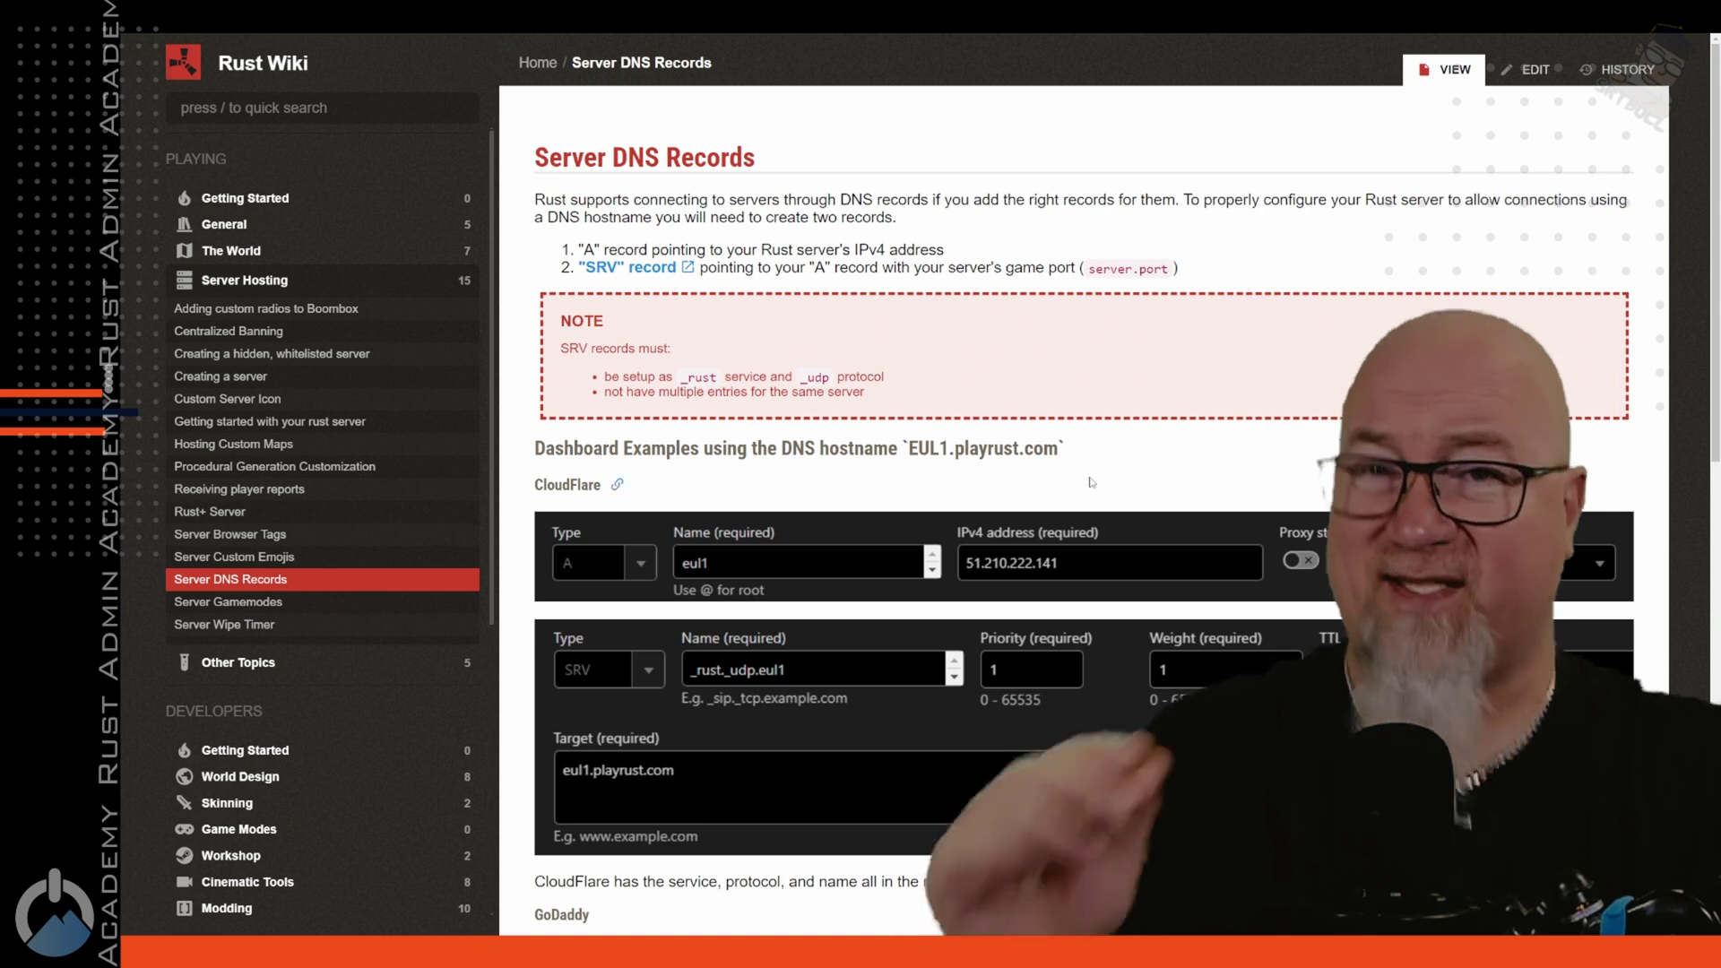
left_click_drag(948, 268, 1076, 268)
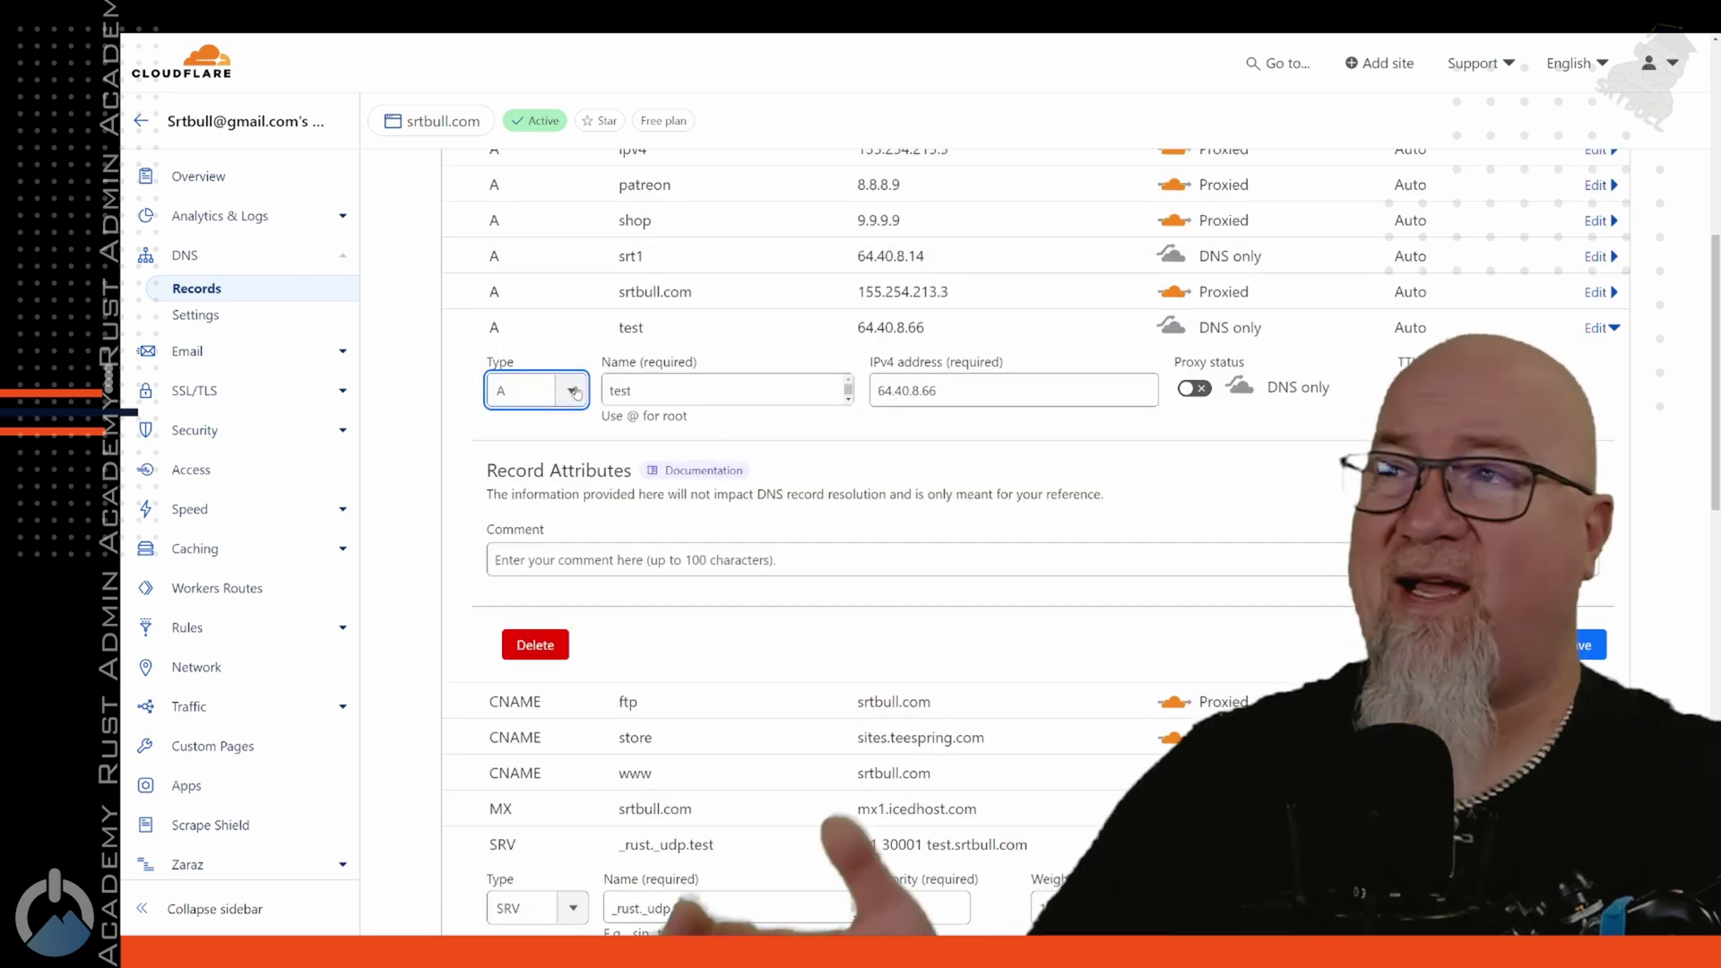
- Save the test A record (name test, IPv4 64.40.8.66) unchanged and open the _rust._udp.test SRV record
left_click(573, 391)
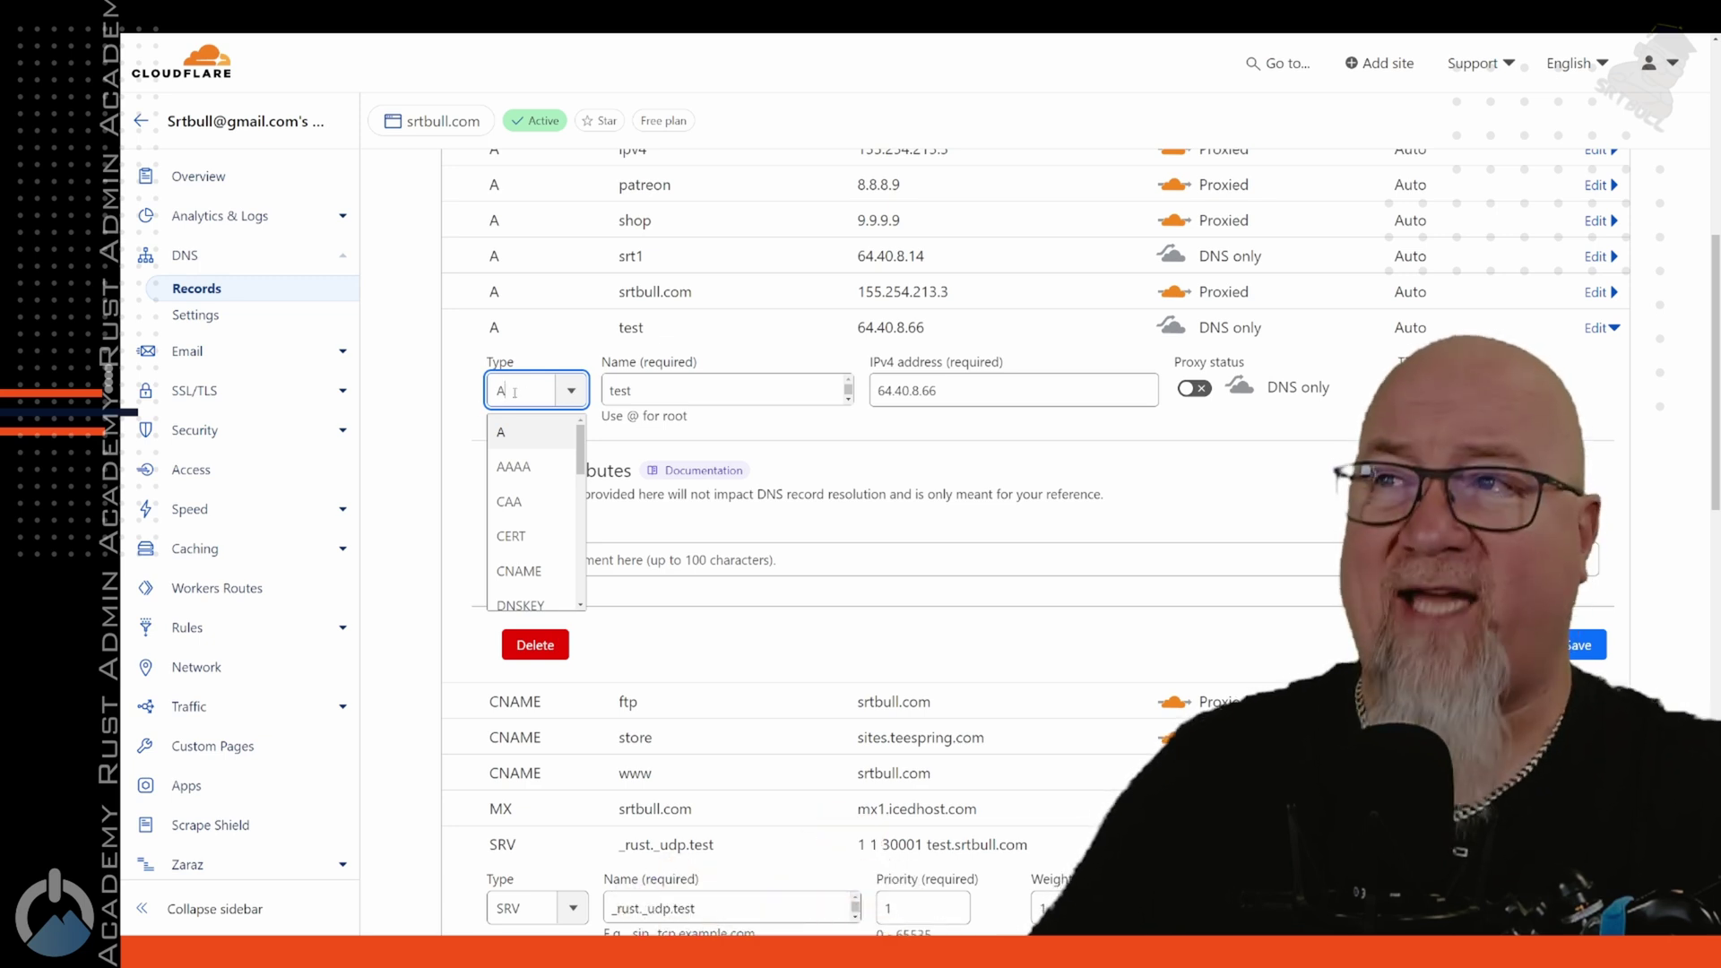
left_click(668, 389)
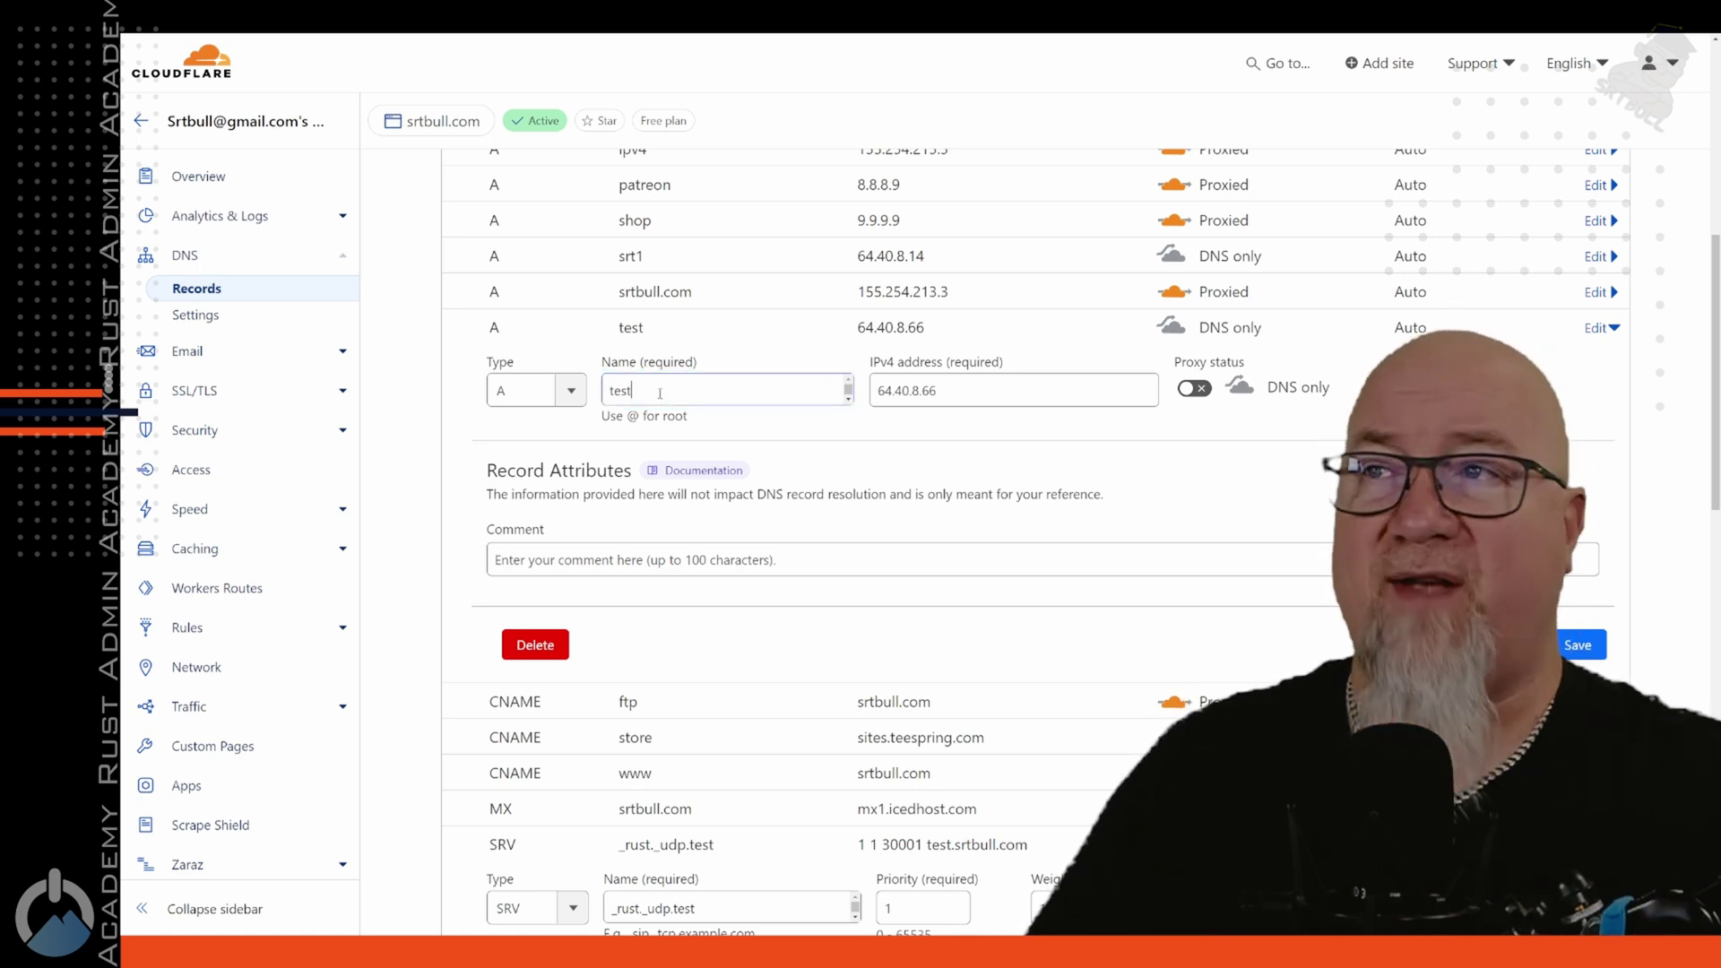
left_click_drag(759, 387, 594, 392)
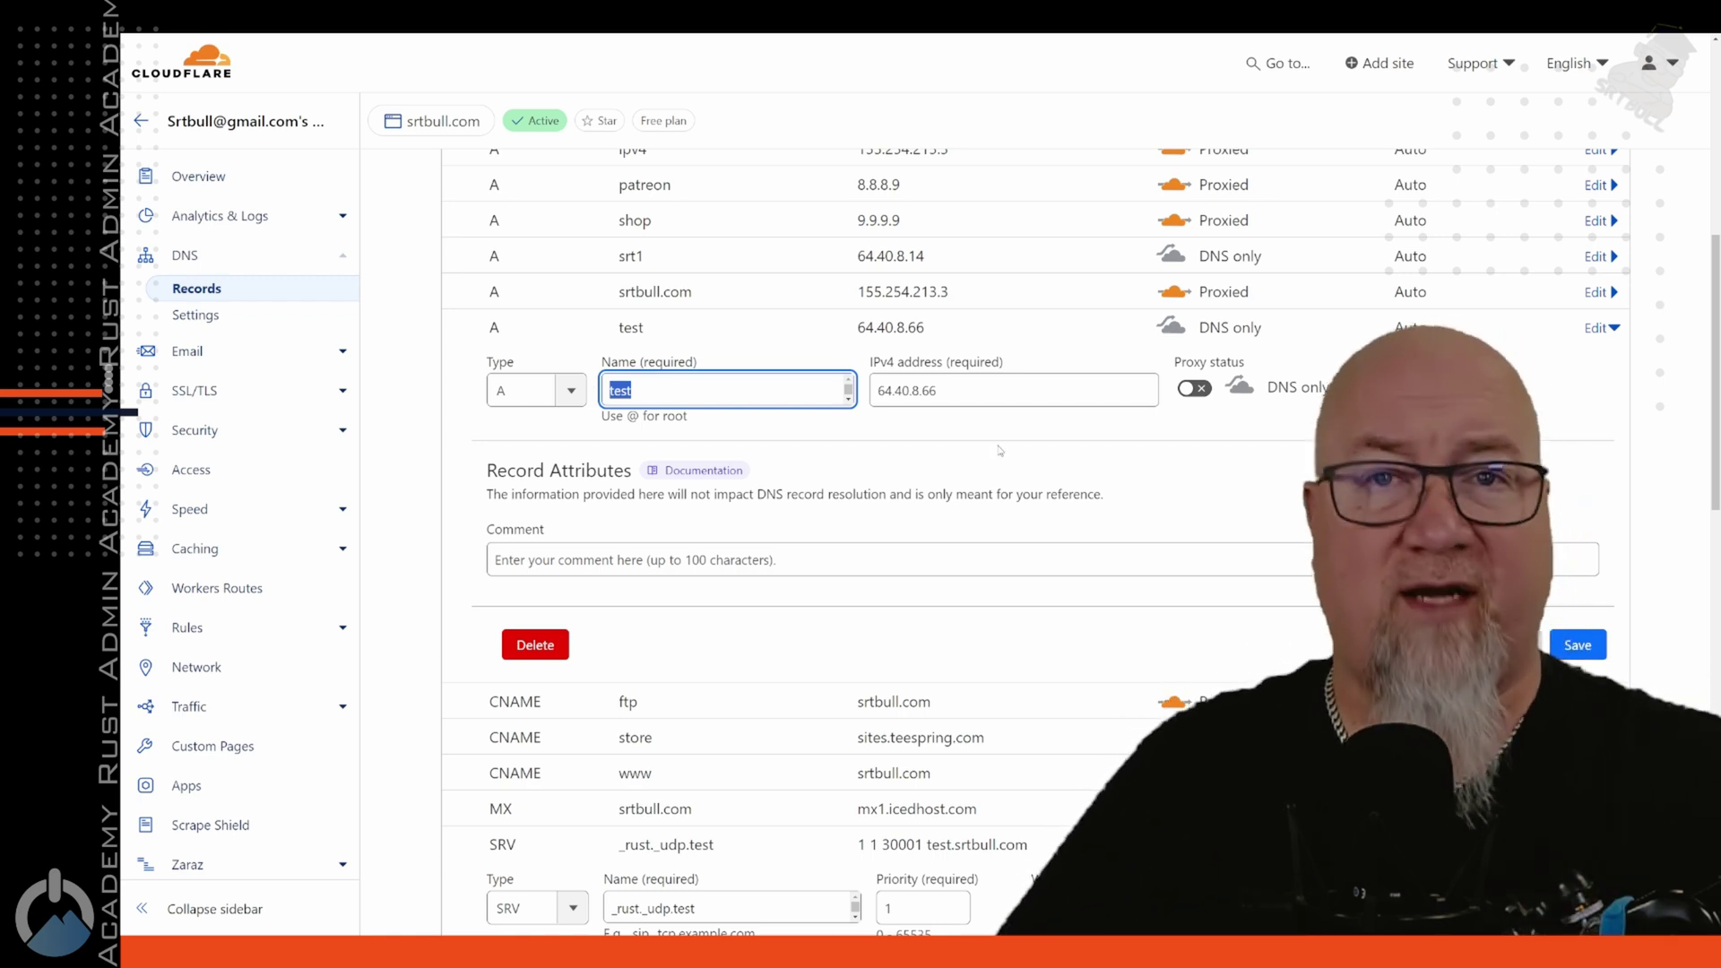
key("Tab")
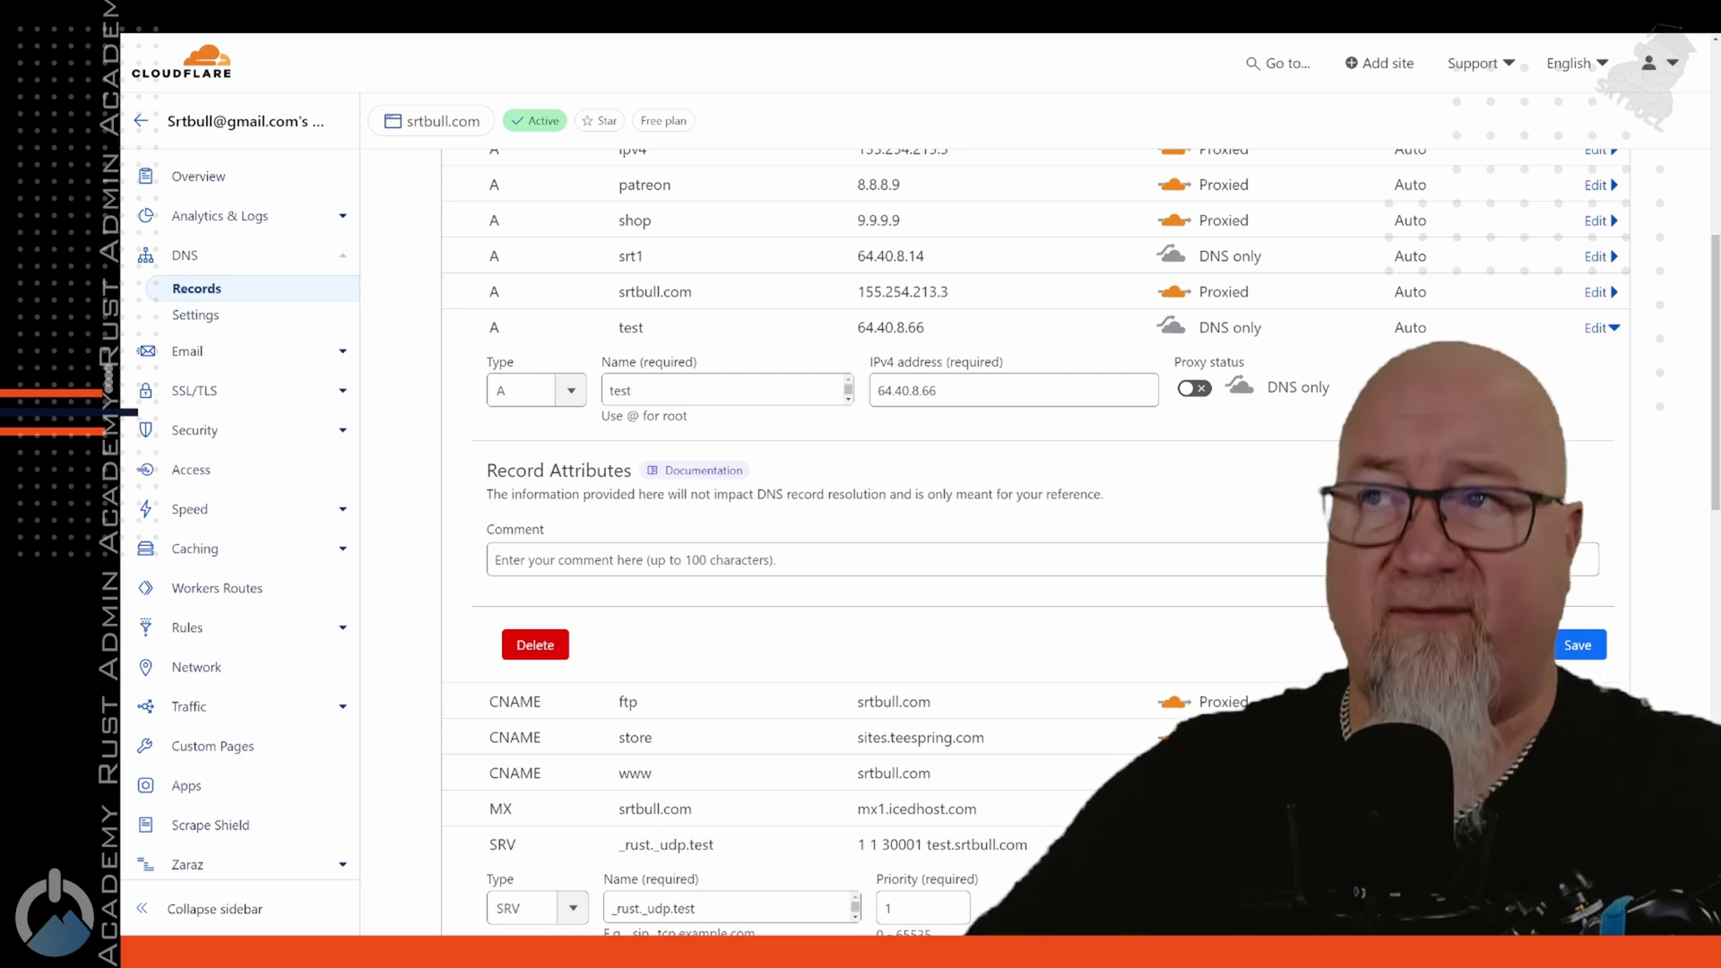
scroll(1535, 719, "up", 1)
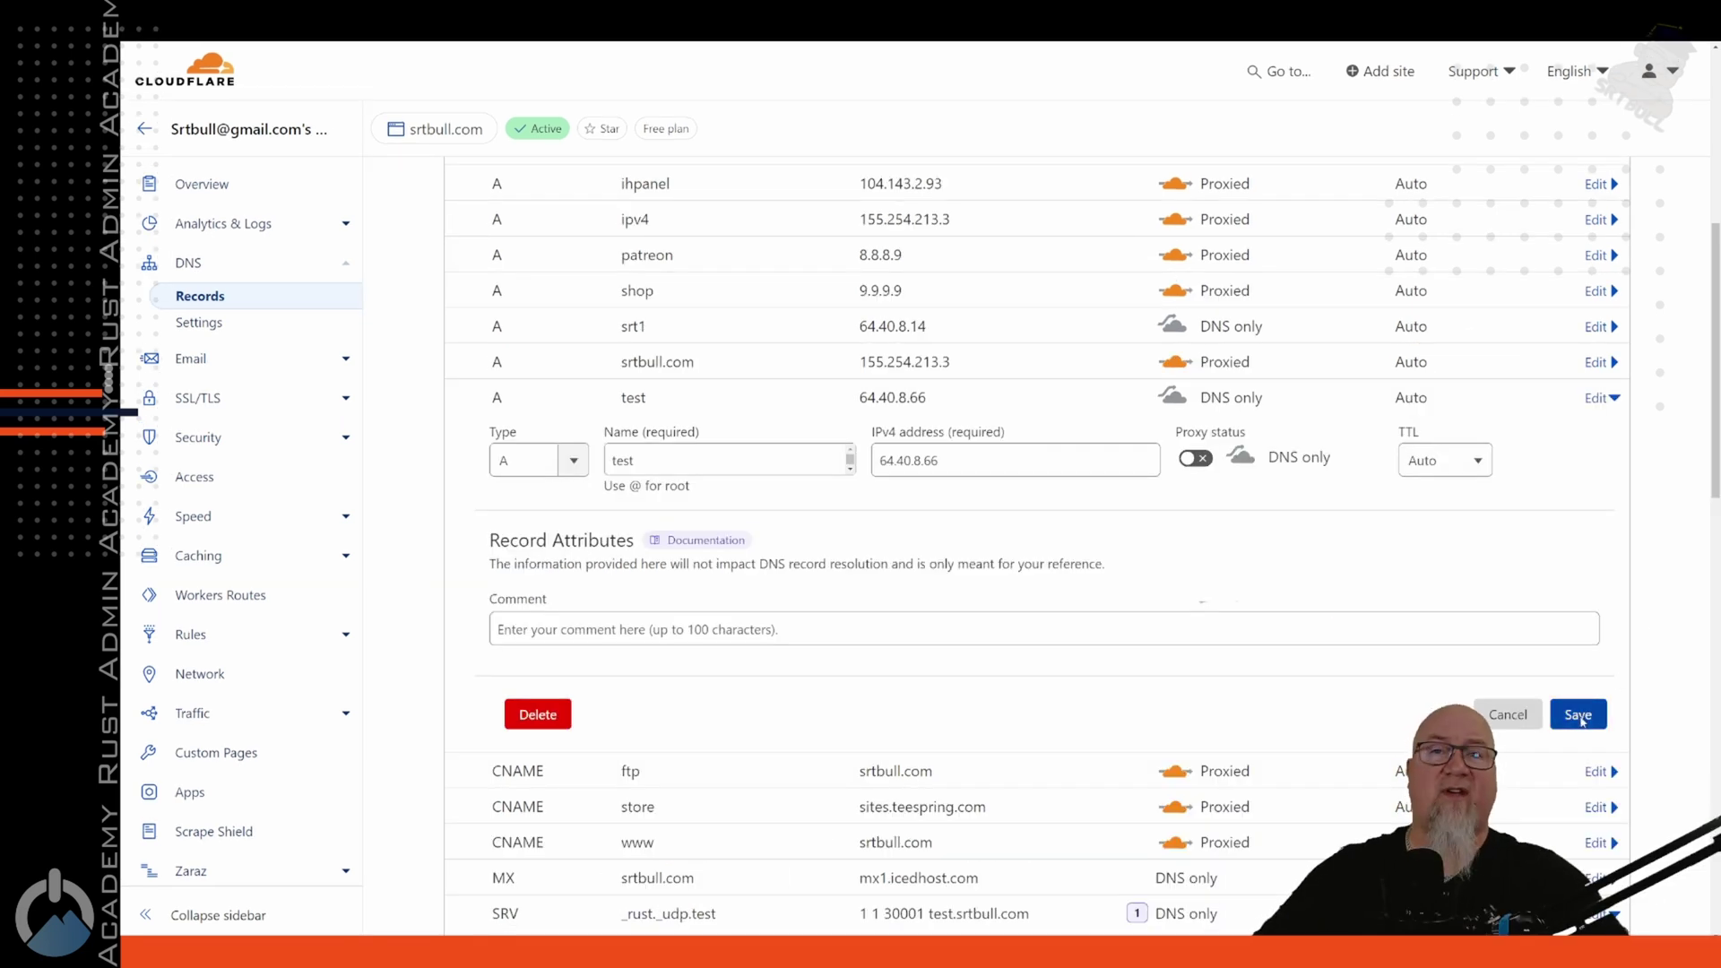
left_click(1578, 714)
left_click(1598, 577)
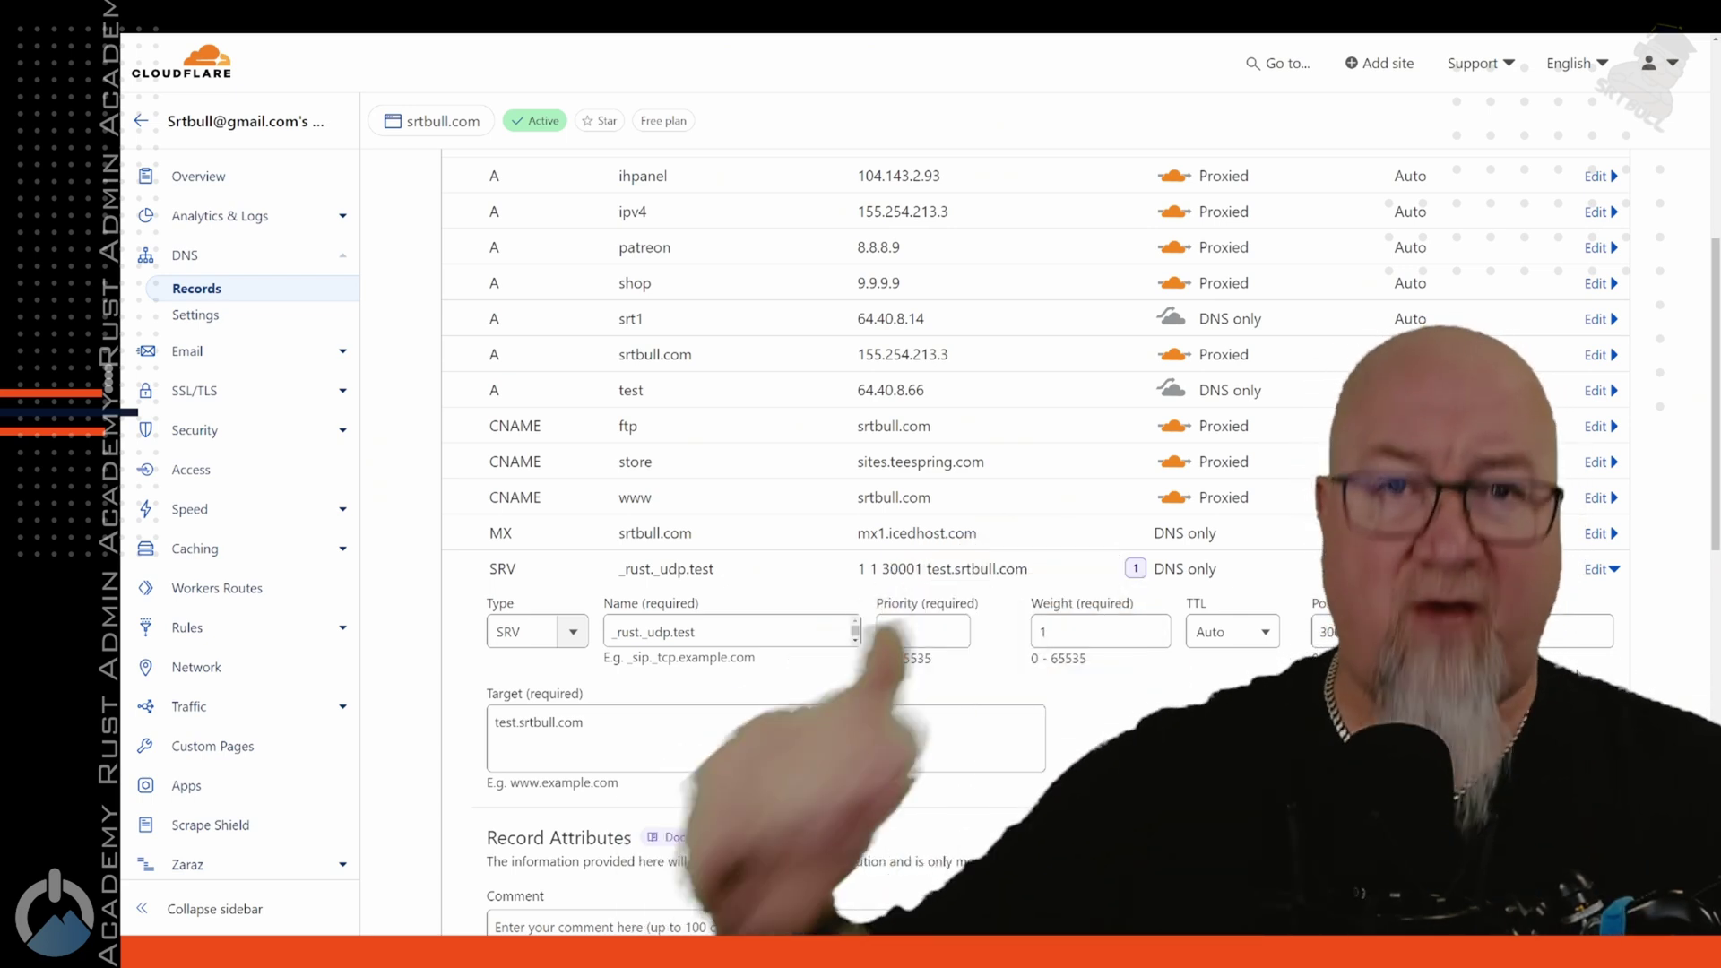
- Inspect the _rust._udp.test SRV record's type, name, priority 1 and weight 1 without changing them
scroll(1411, 309, "up", 3)
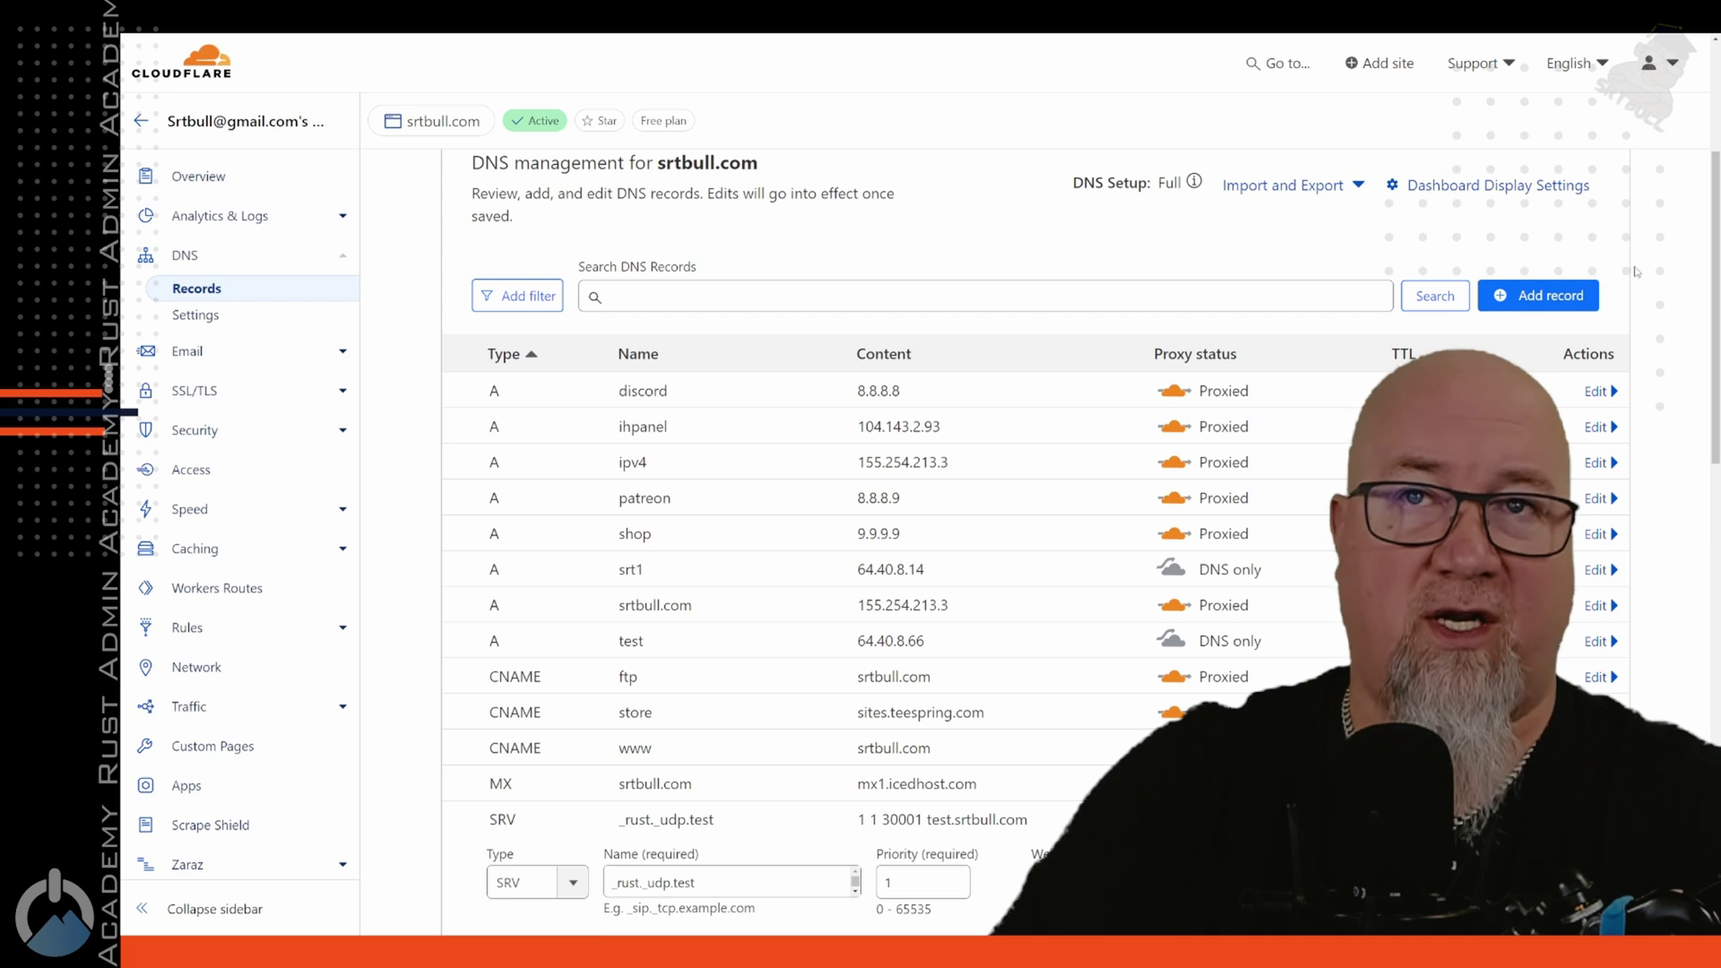
scroll(574, 445, "down", 5)
left_click(574, 446)
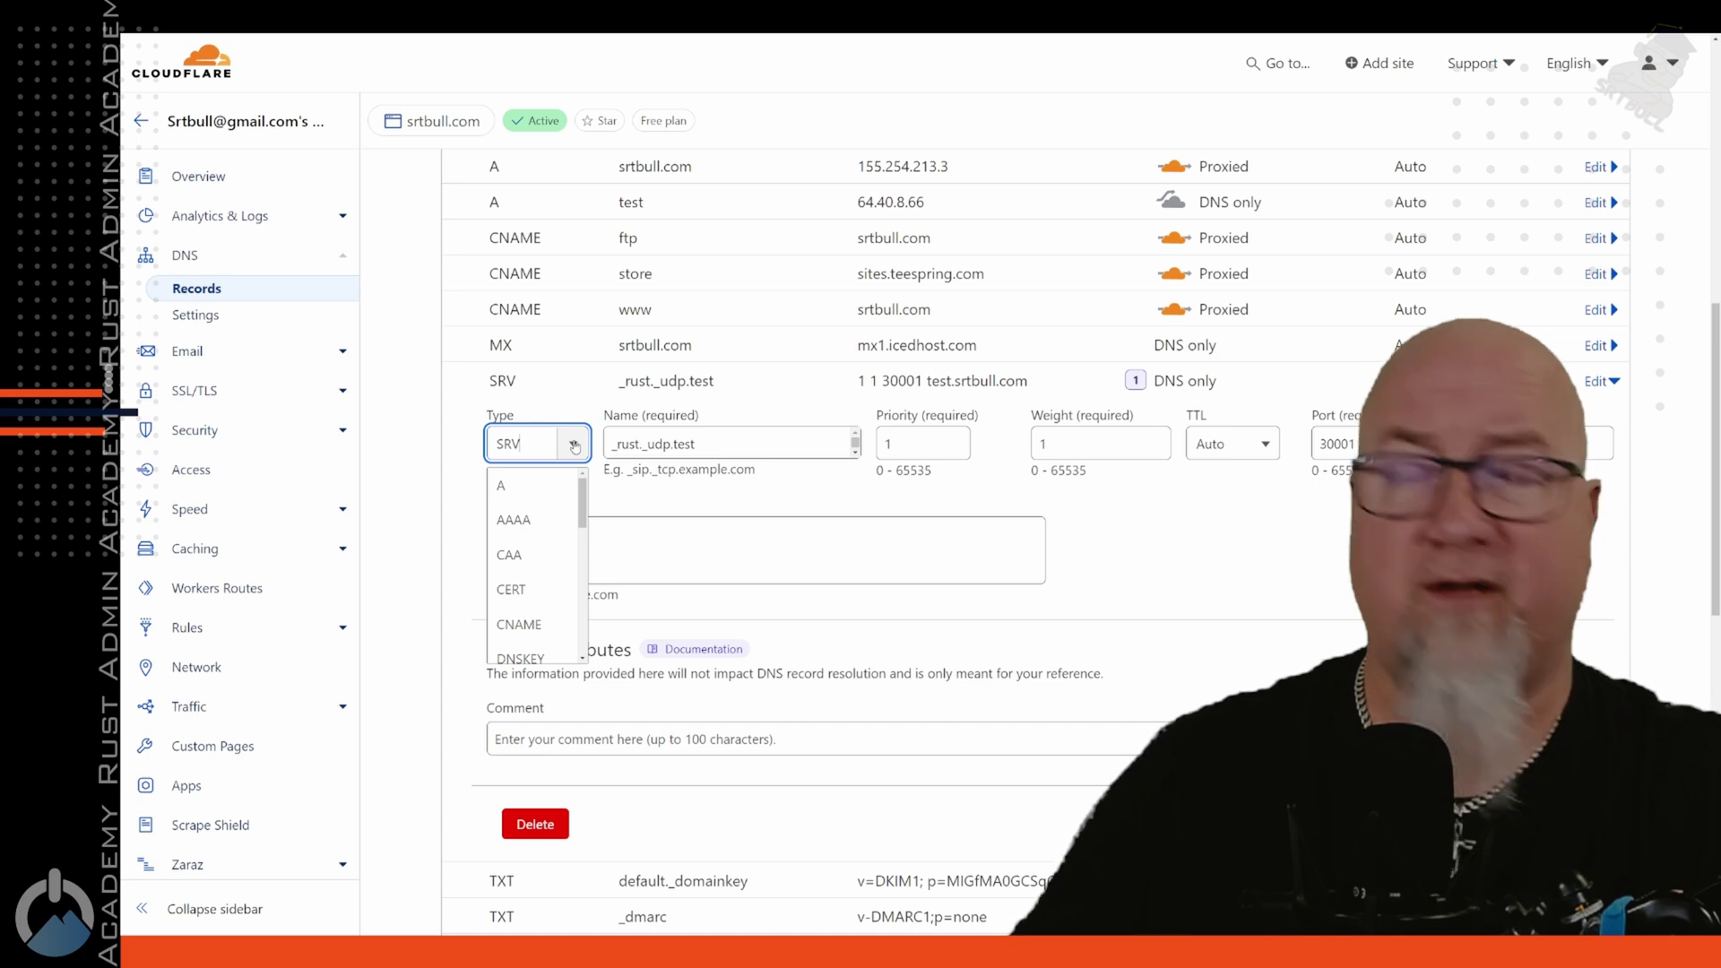
key("ctrl+plus")
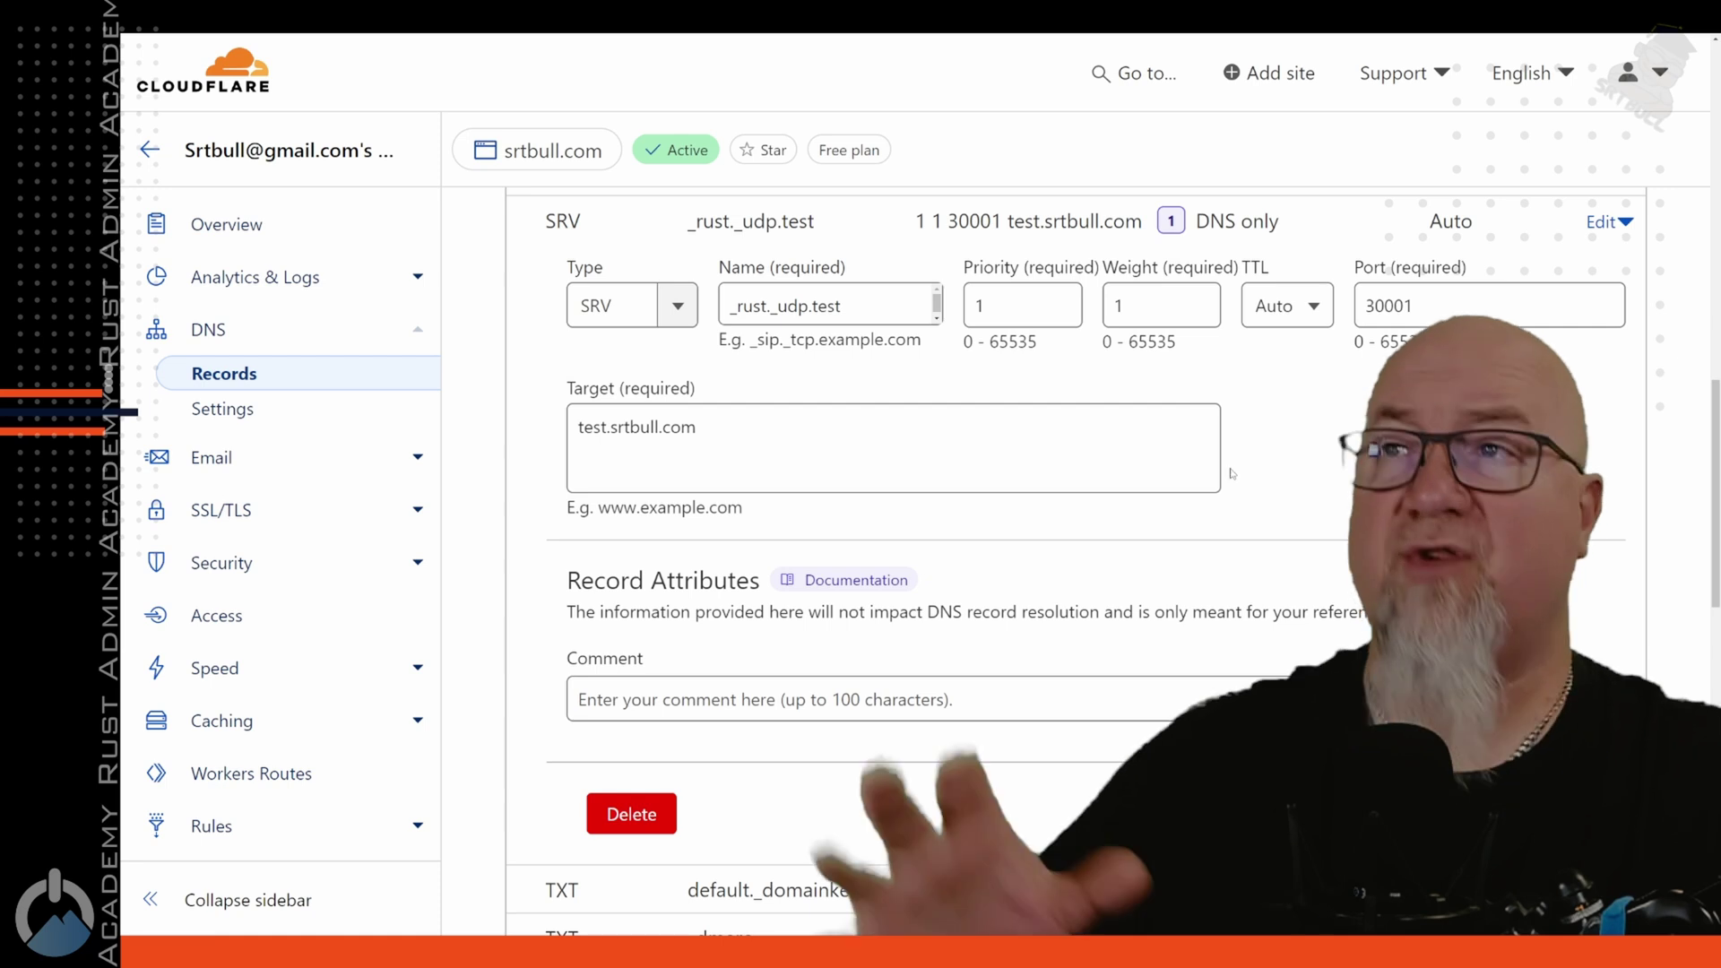
triple_click(745, 301)
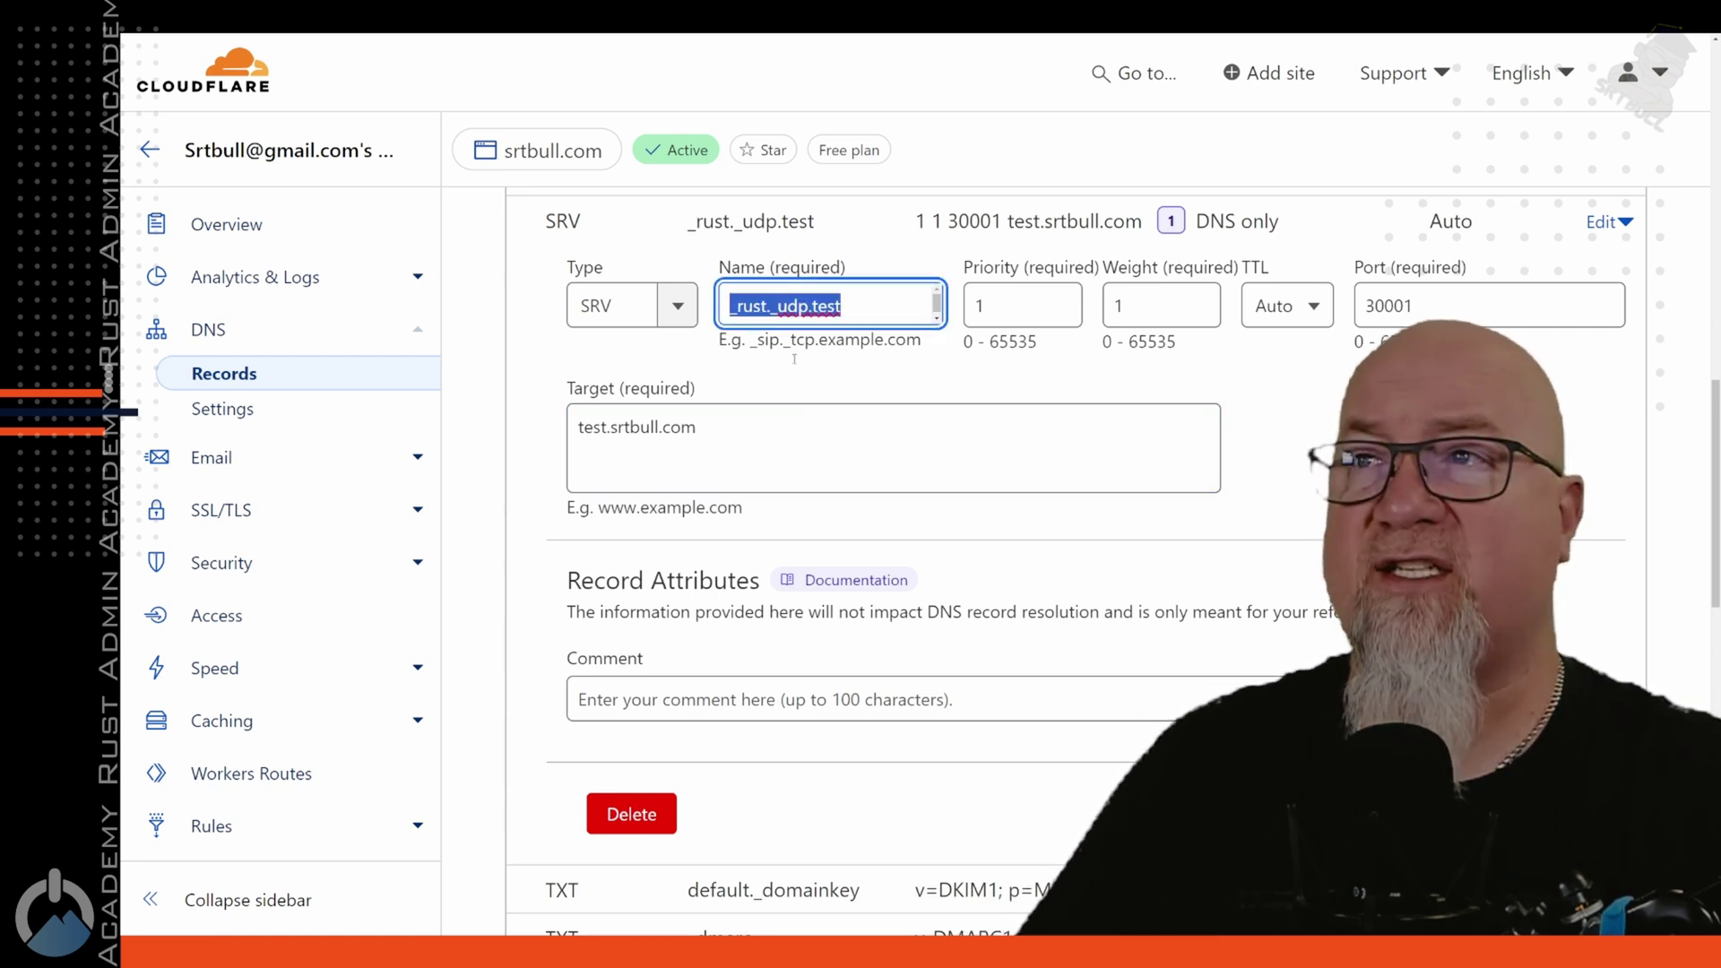
left_click(748, 323)
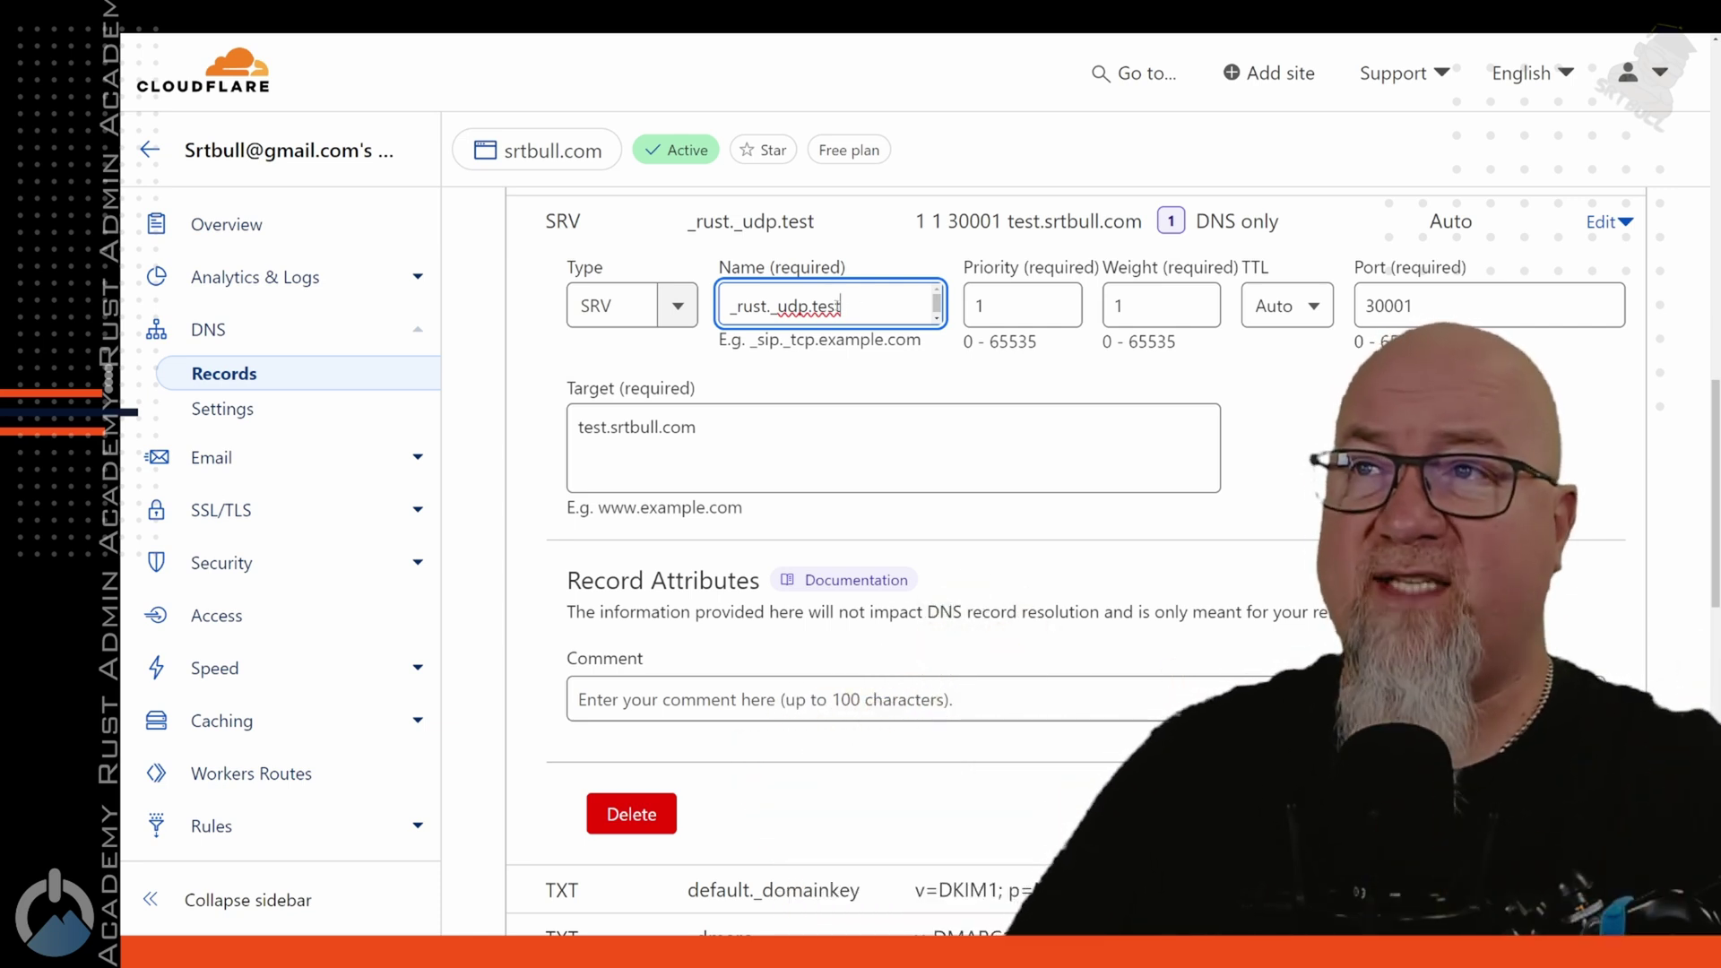
left_click(993, 302)
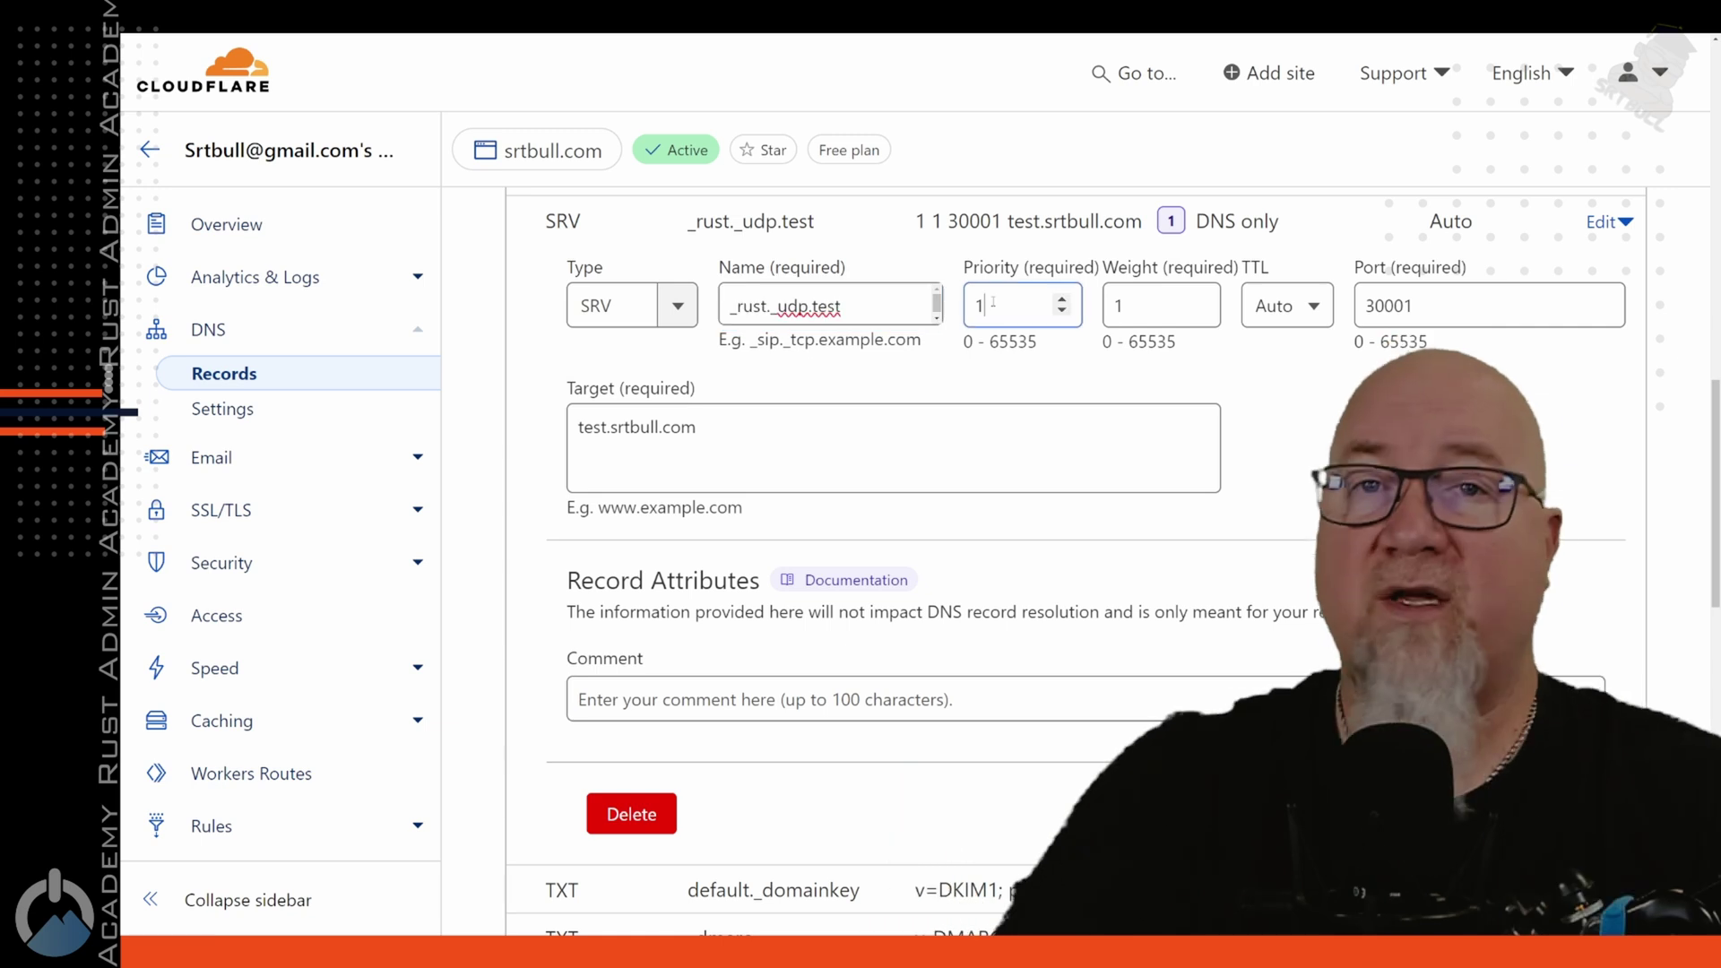
left_click(1123, 305)
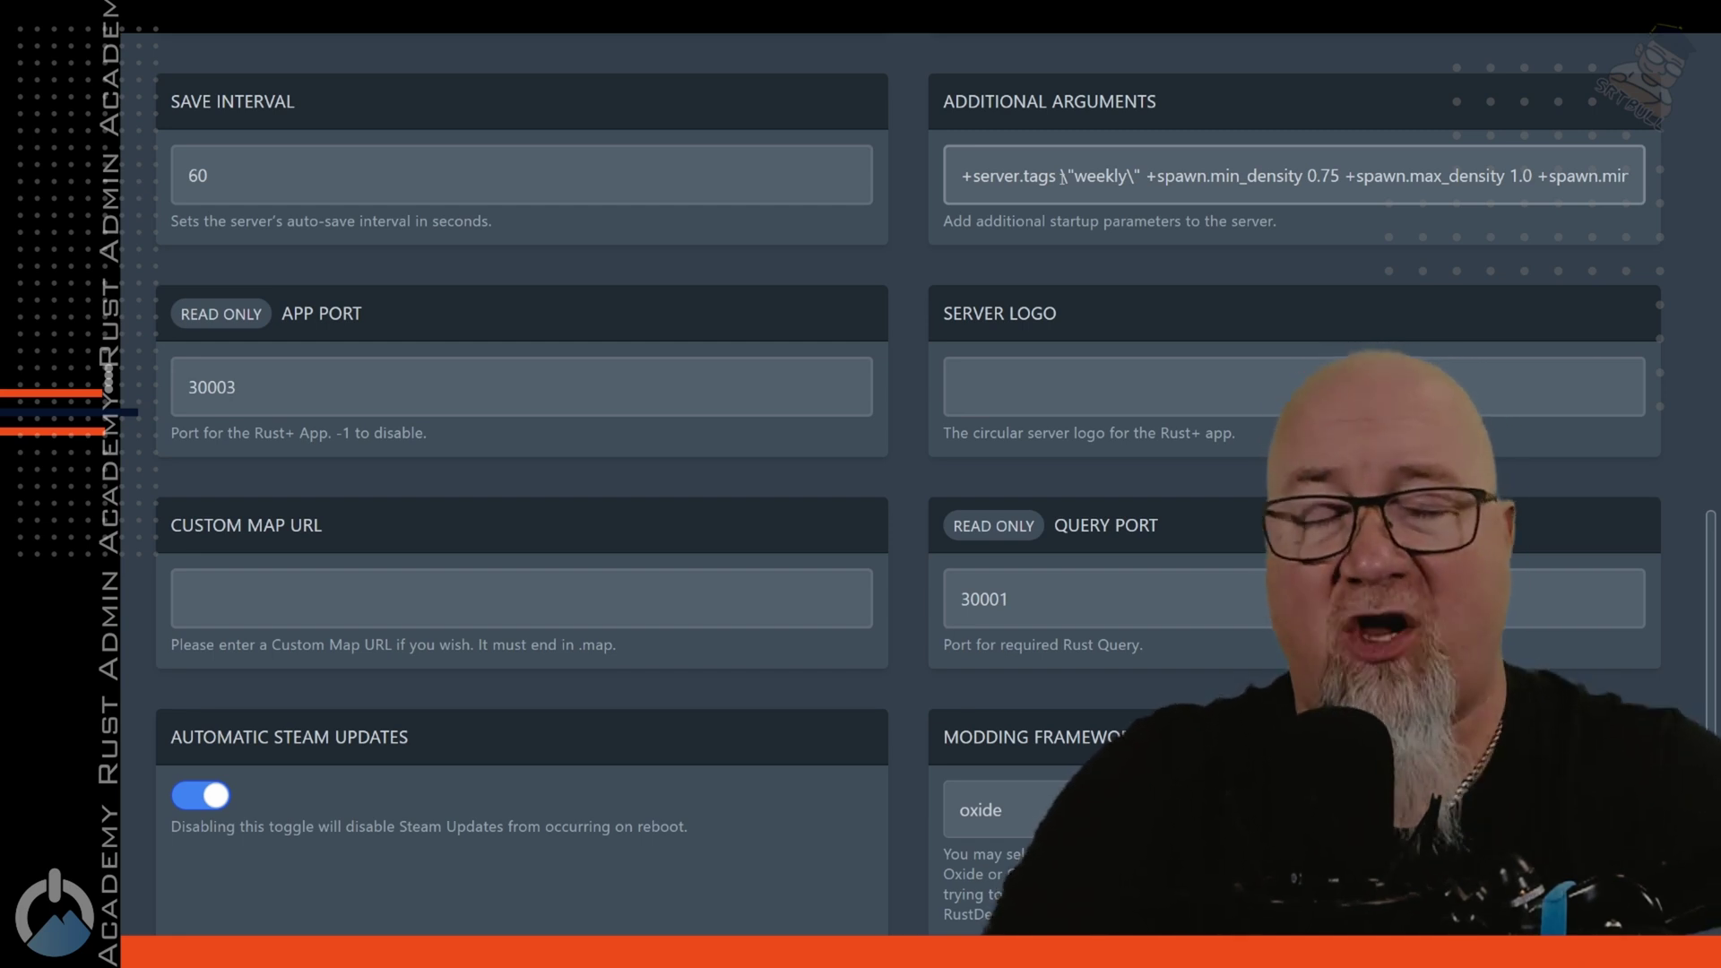
- View the end of the server's Additional Arguments startup field
left_click(1013, 176)
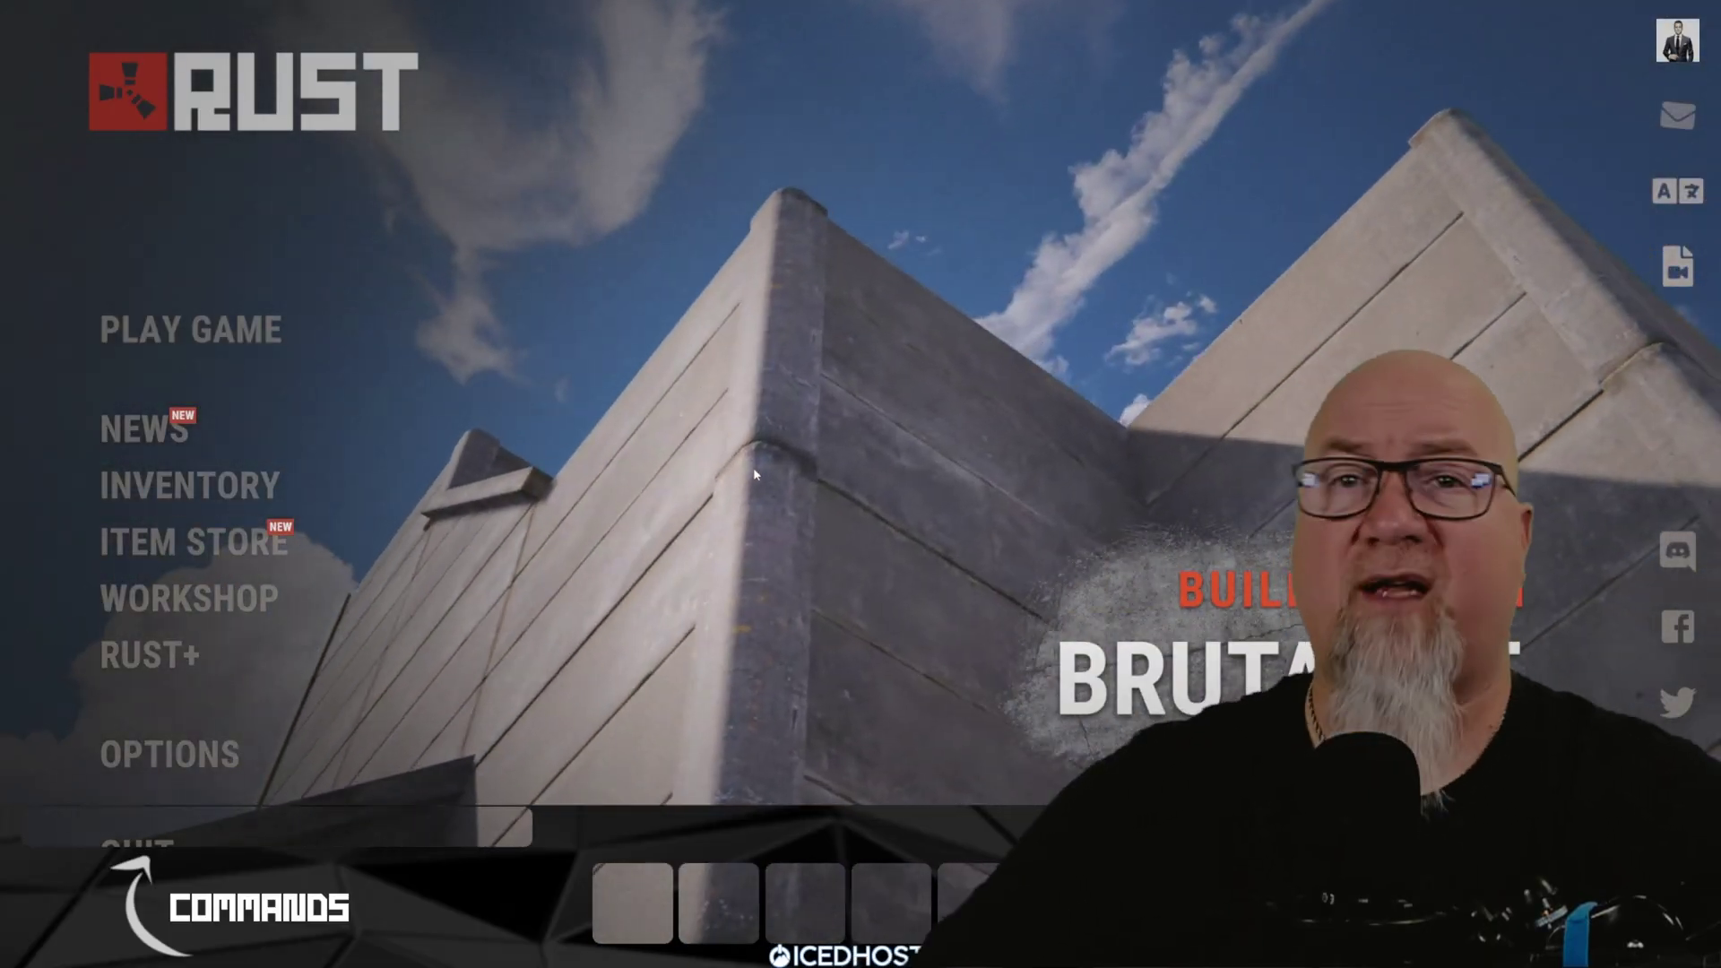
- Run 'connect test.srtbull.com' from the Rust F1 console to join the server
key("F1")
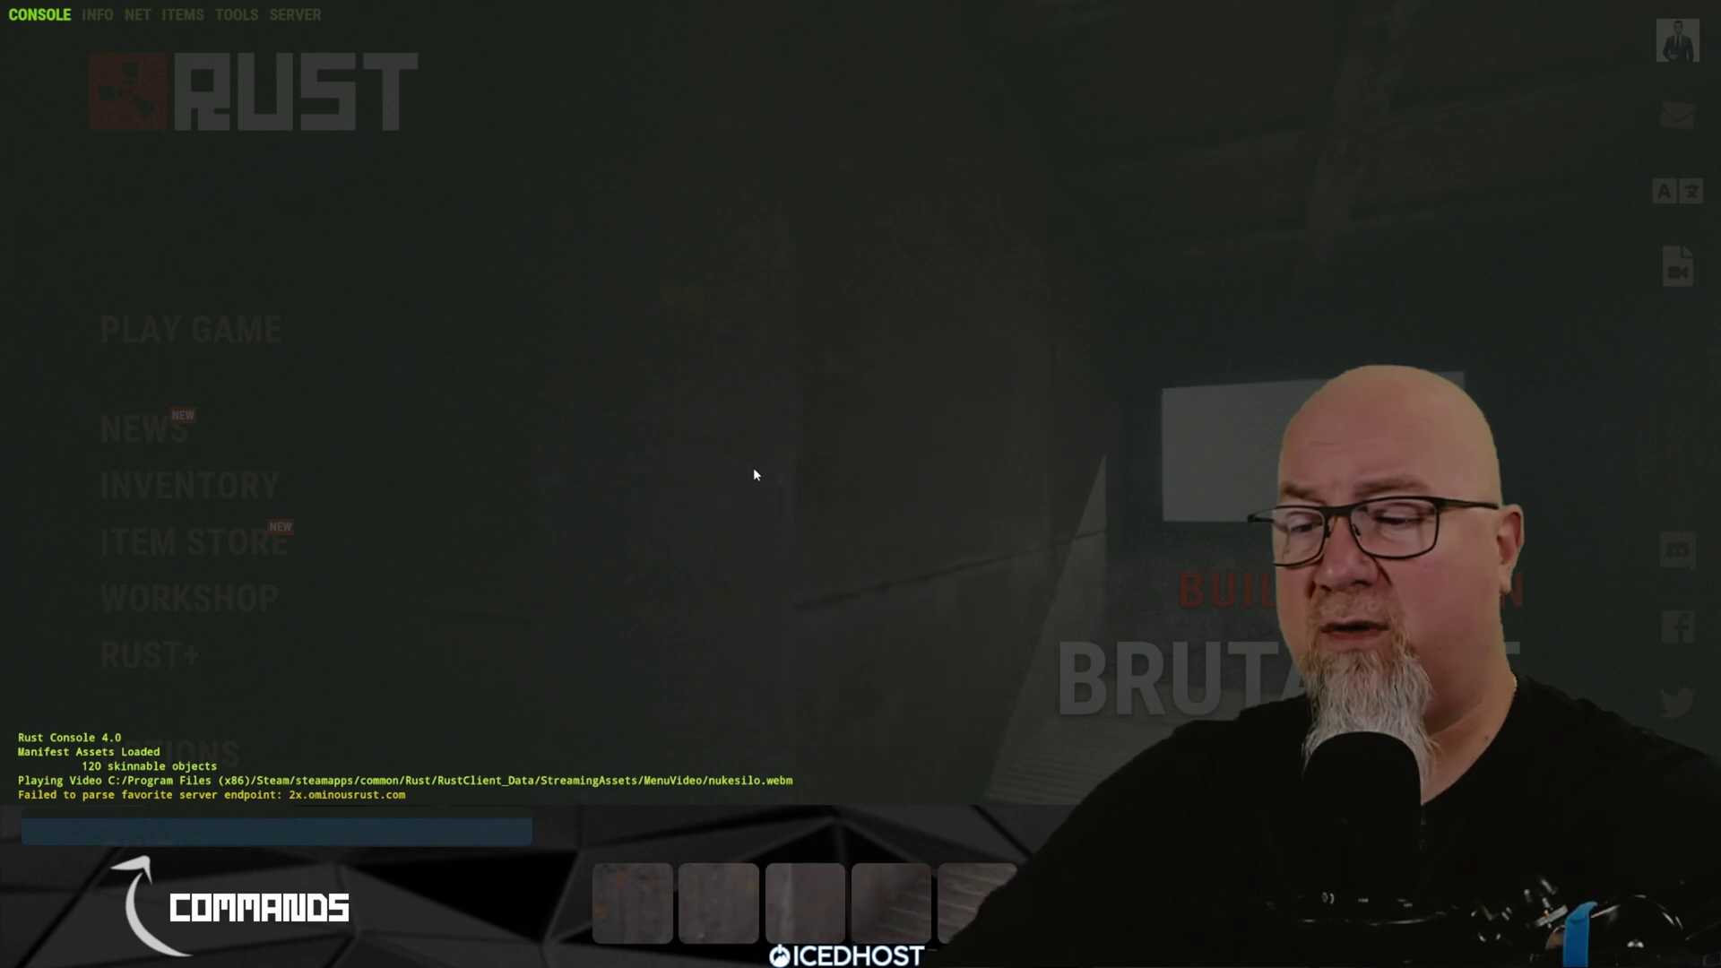
type("connect test.srtbull.com")
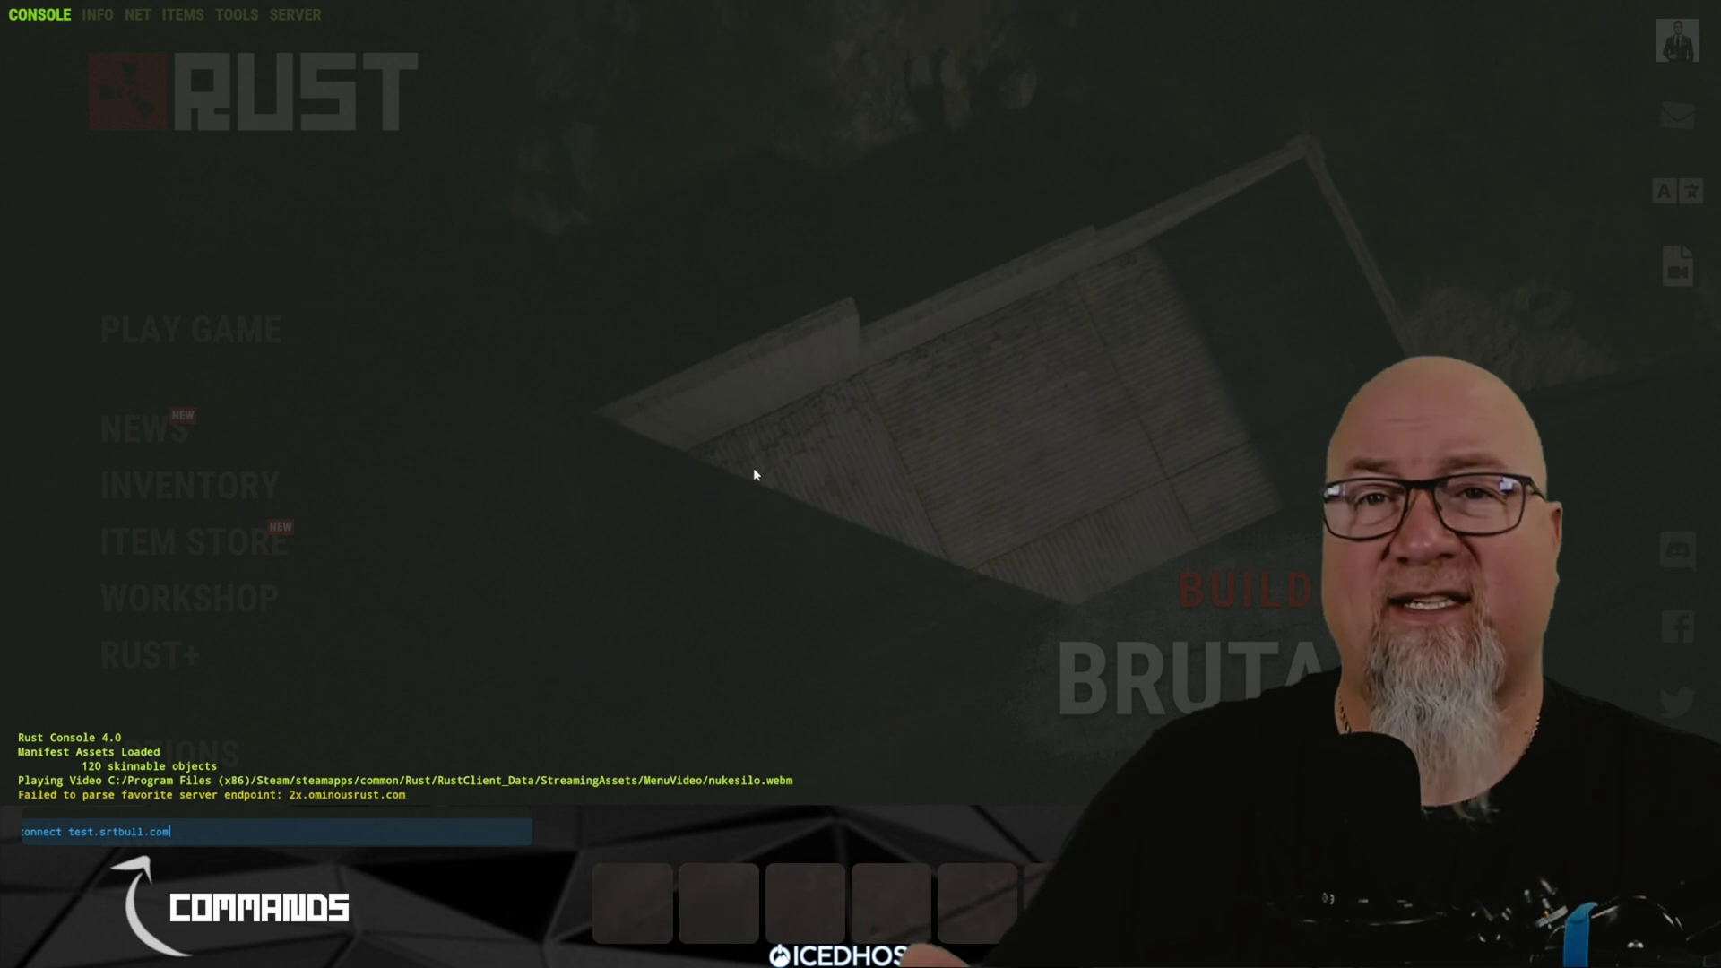
key("Return")
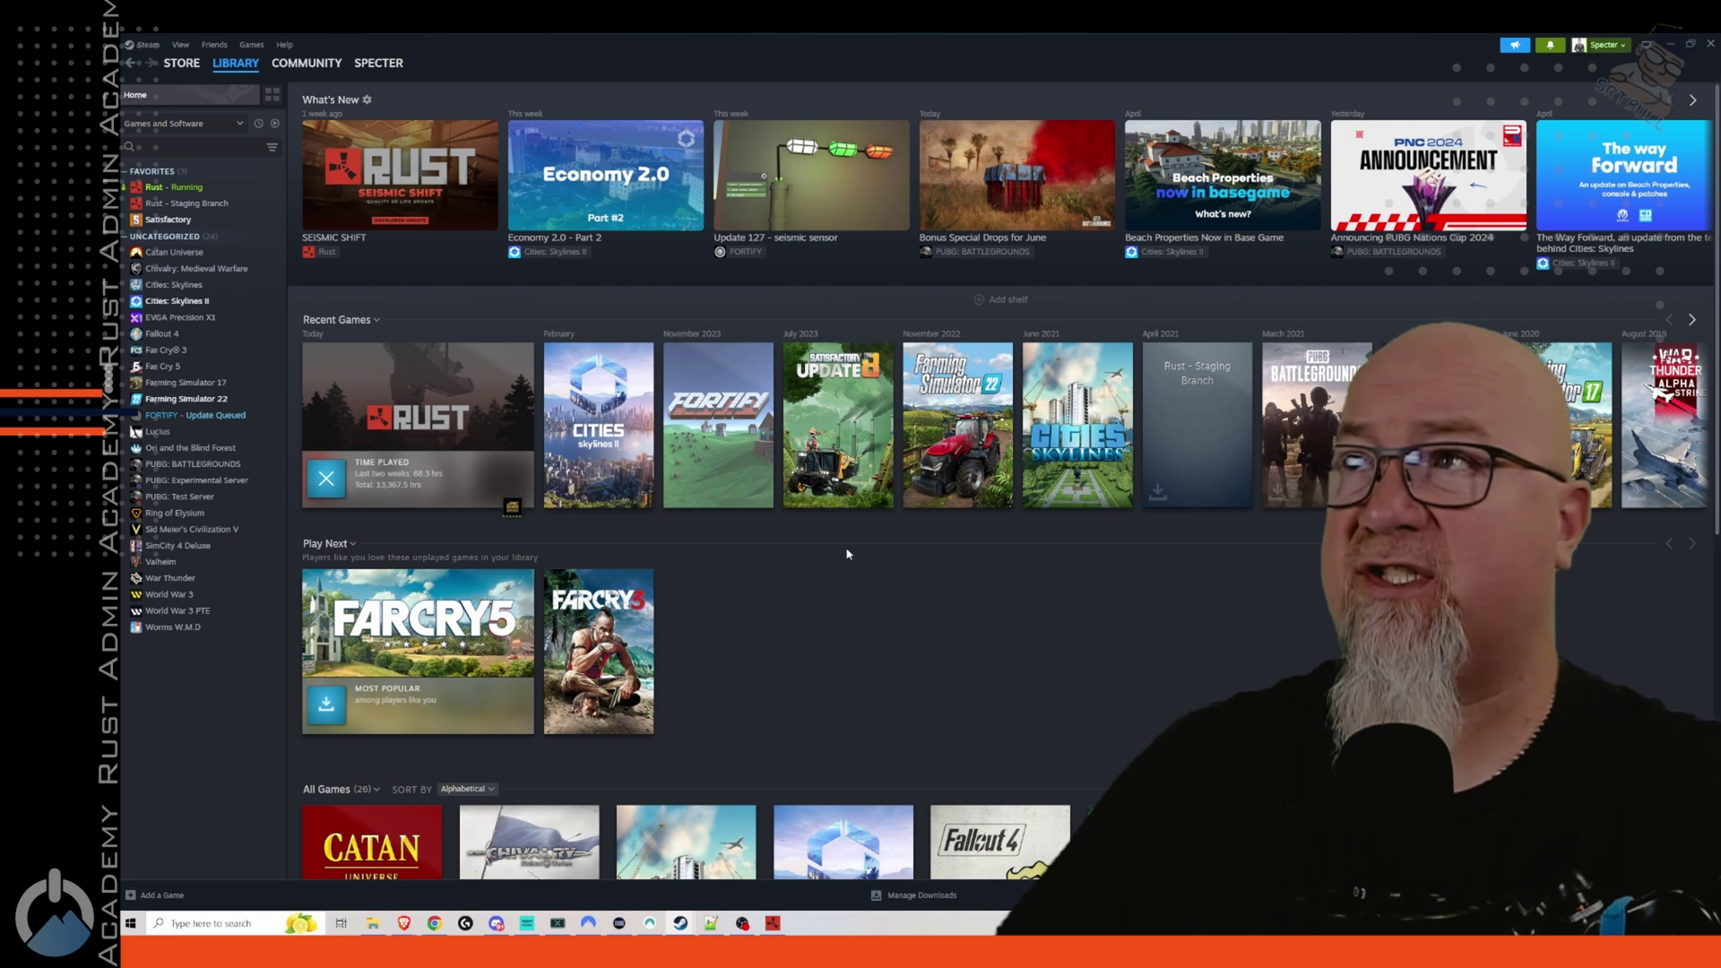
- Add test.srtbull.com:30001 to Steam's favourite game servers and select the listed Weekend Warriors 10x
left_click(252, 44)
left_click(252, 44)
left_click(251, 44)
left_click(180, 44)
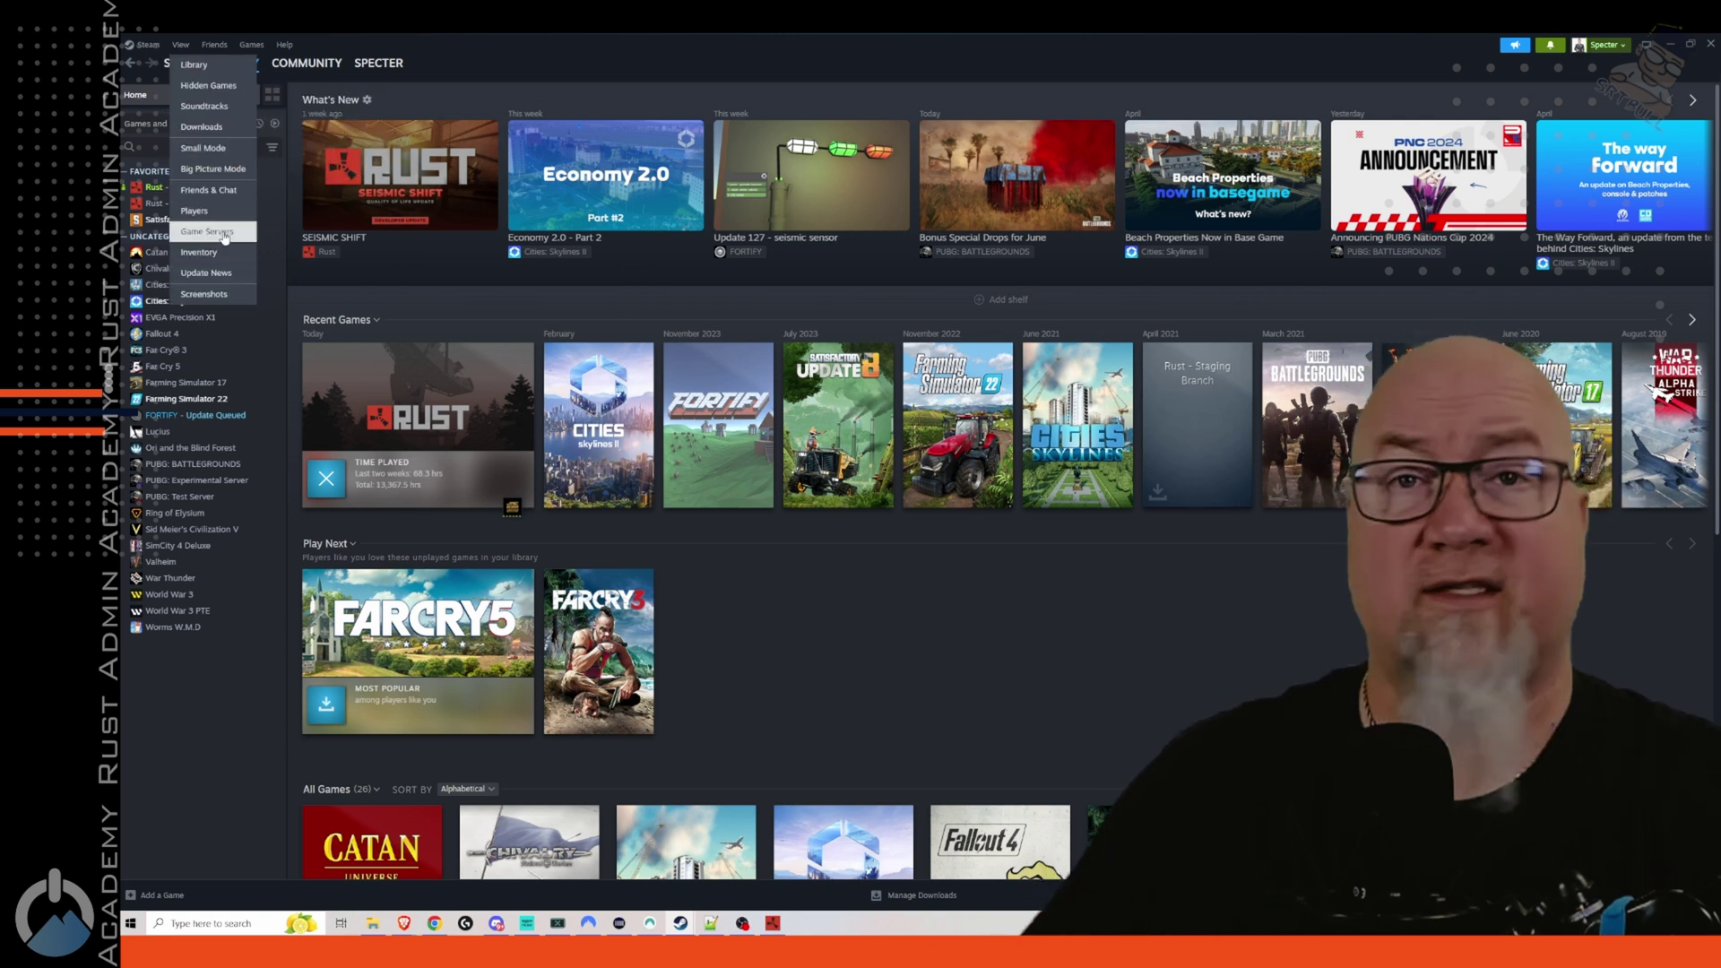
left_click(224, 234)
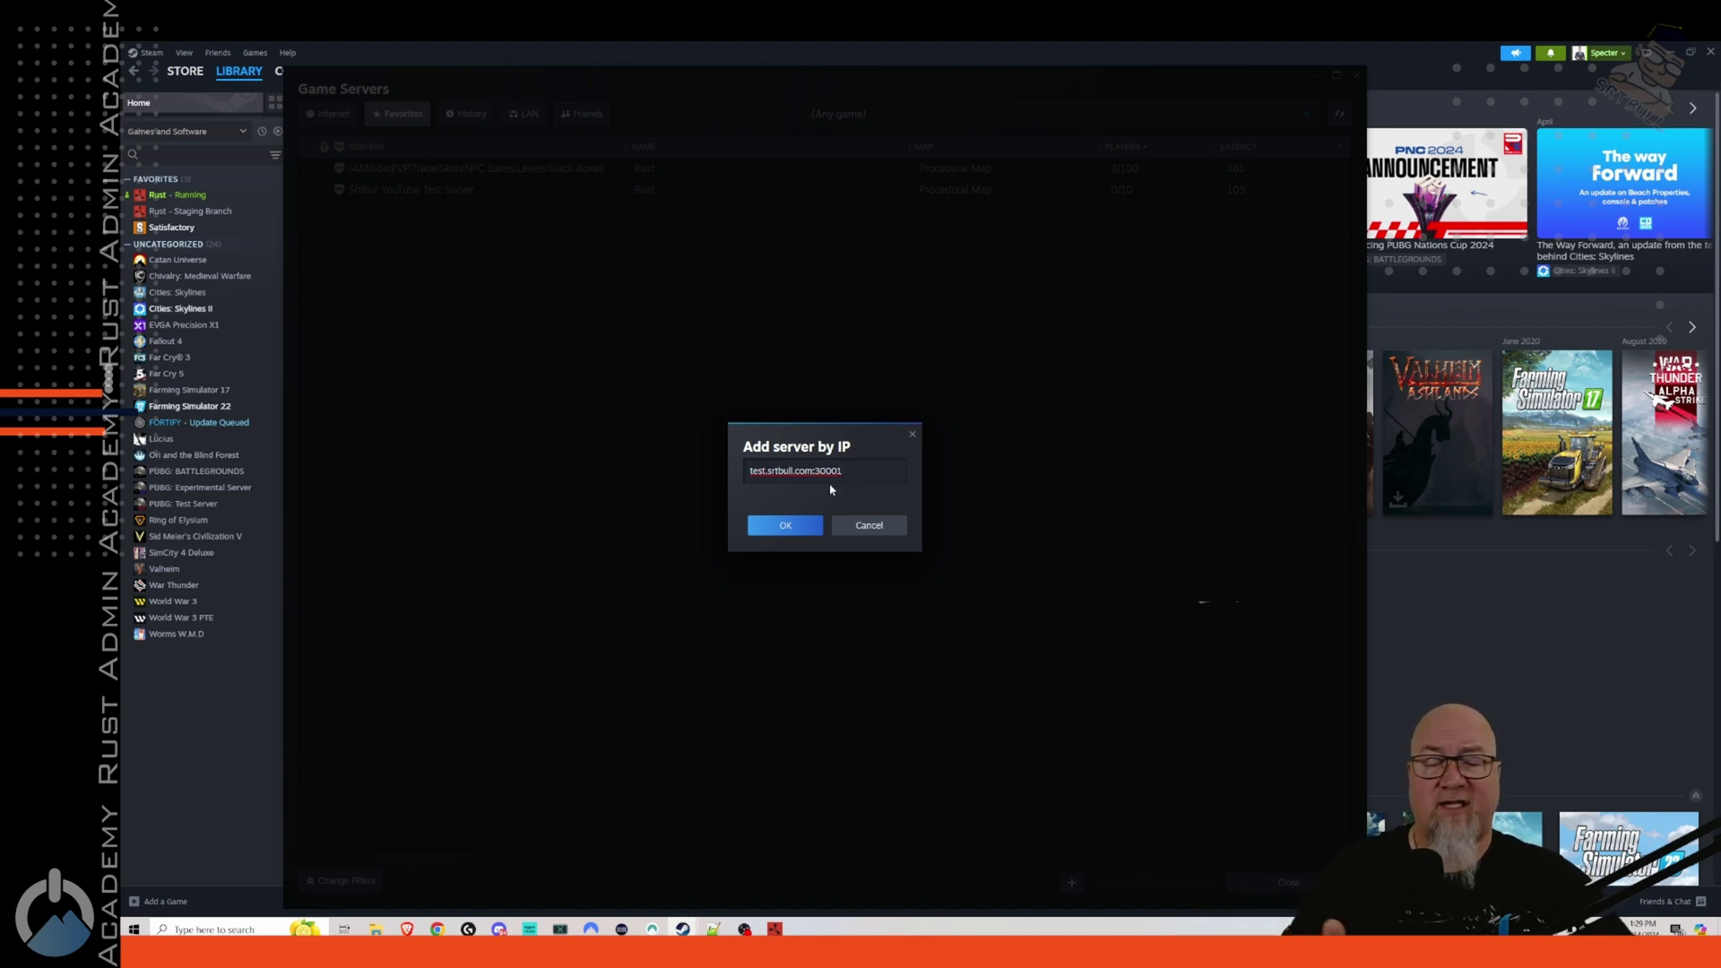
left_click(785, 526)
left_click(449, 190)
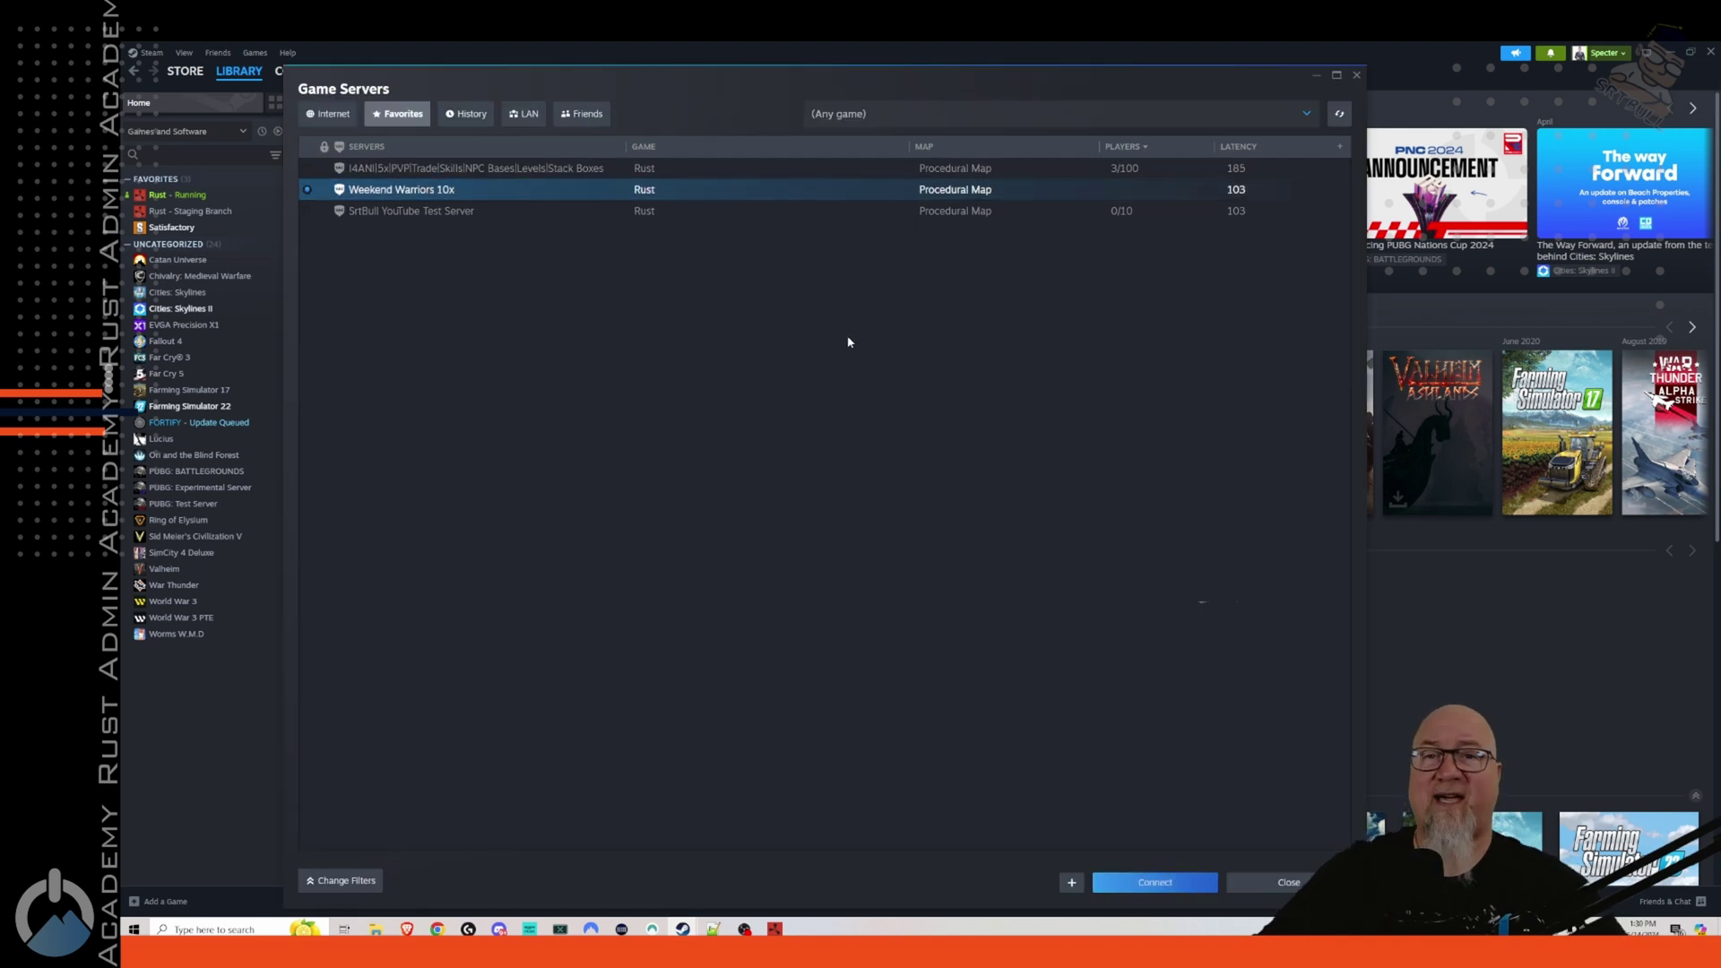